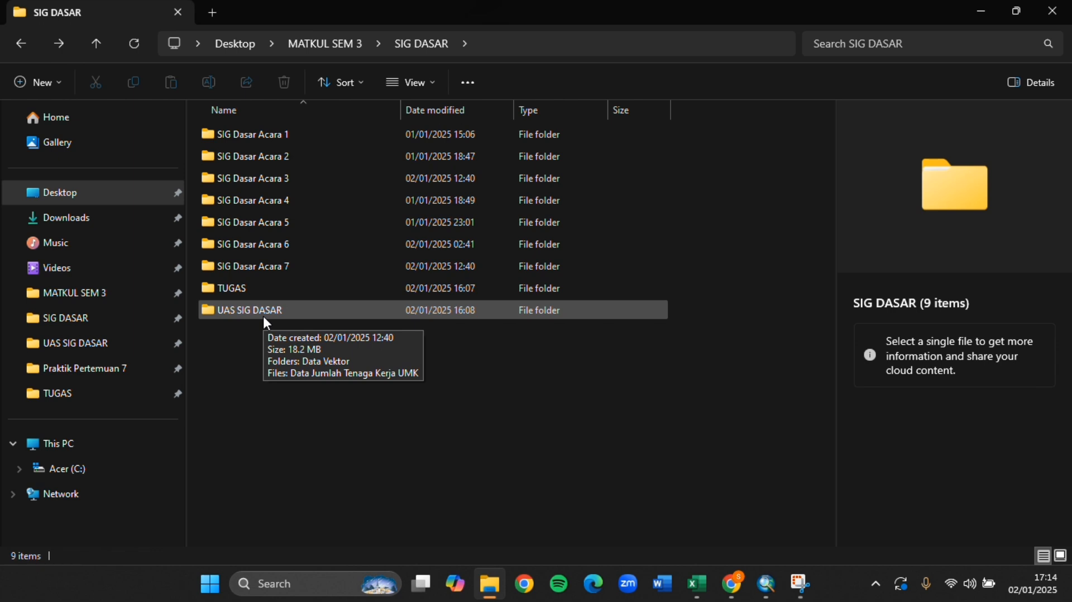
- Open the UAS SIG DASAR folder and view the Data Vektor folder and the Data Jumlah Tenaga Kerja UMK file
double_click(263, 314)
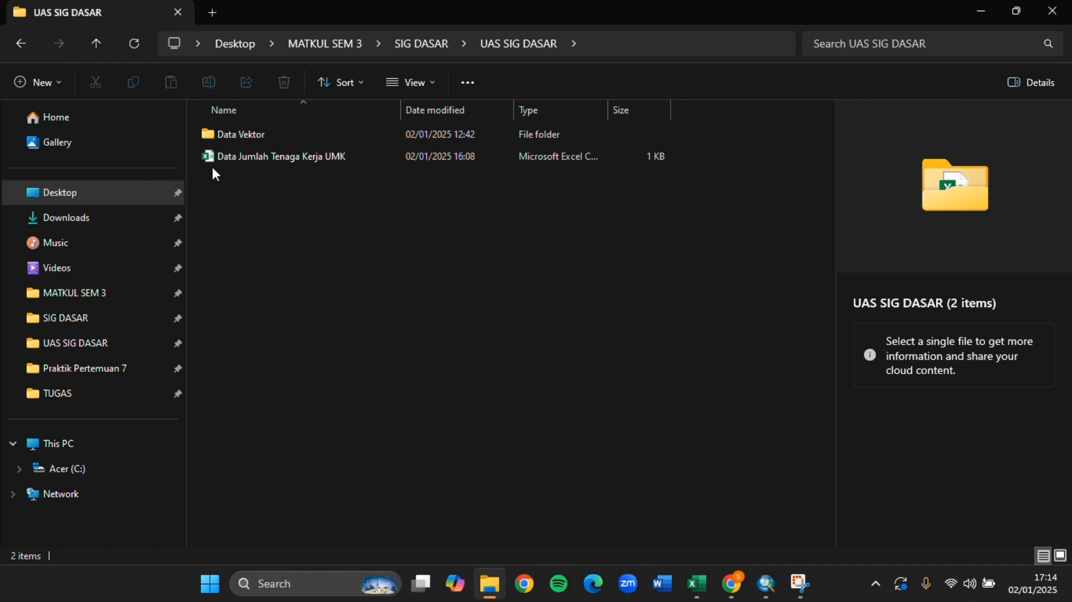
mouse_move(289, 144)
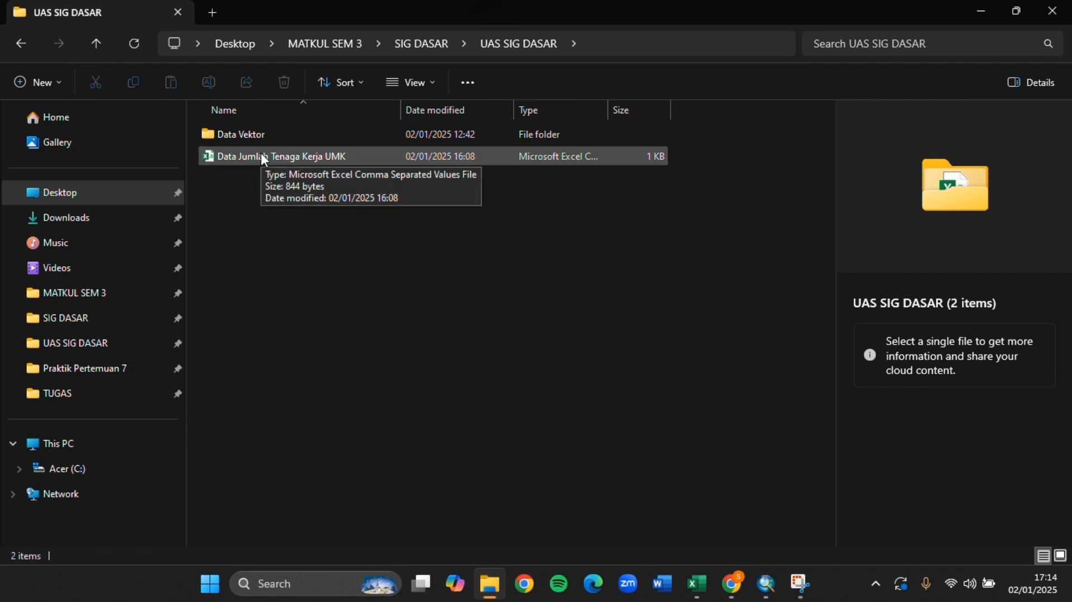
- Switch to Chrome and examine the BPS West Java table of micro and small business workers by regency and city, 2021-2023
left_click(732, 584)
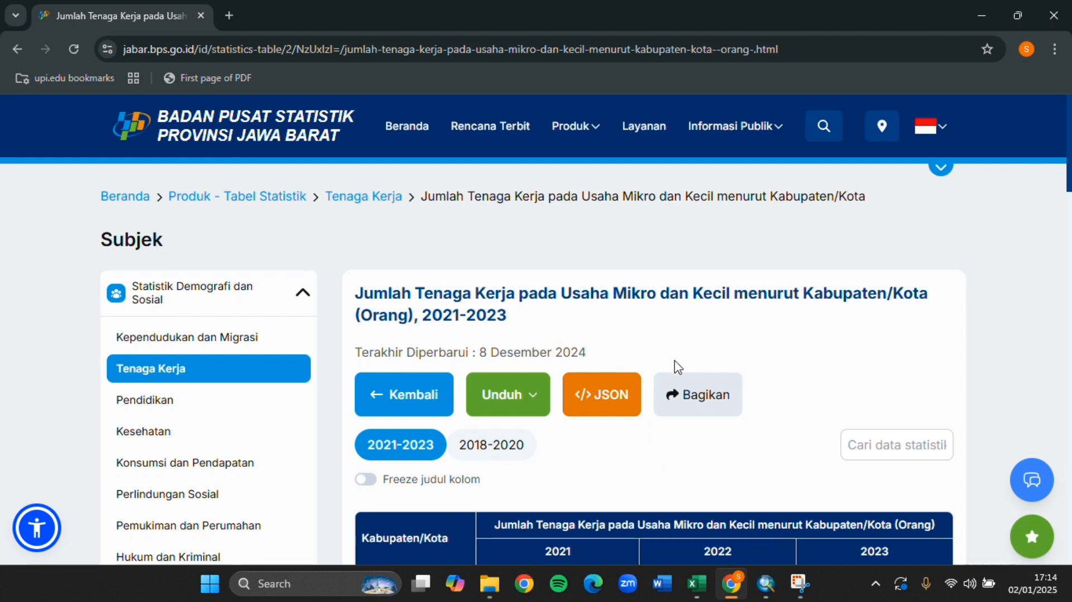
scroll(679, 367, "down", 2)
scroll(677, 367, "up", 1)
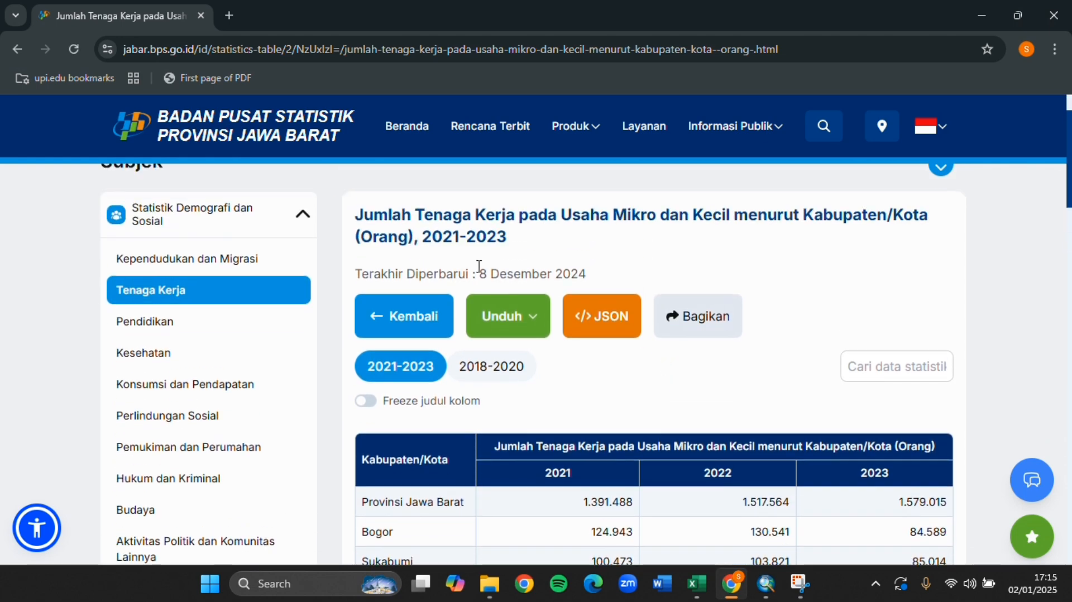
scroll(472, 279, "down", 2)
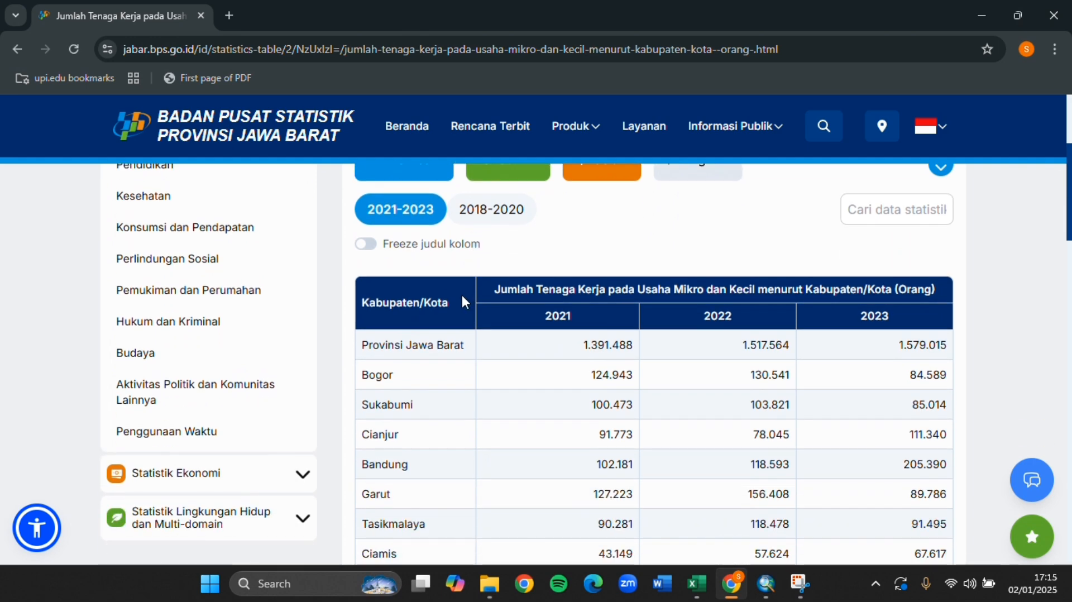
scroll(436, 304, "down", 7)
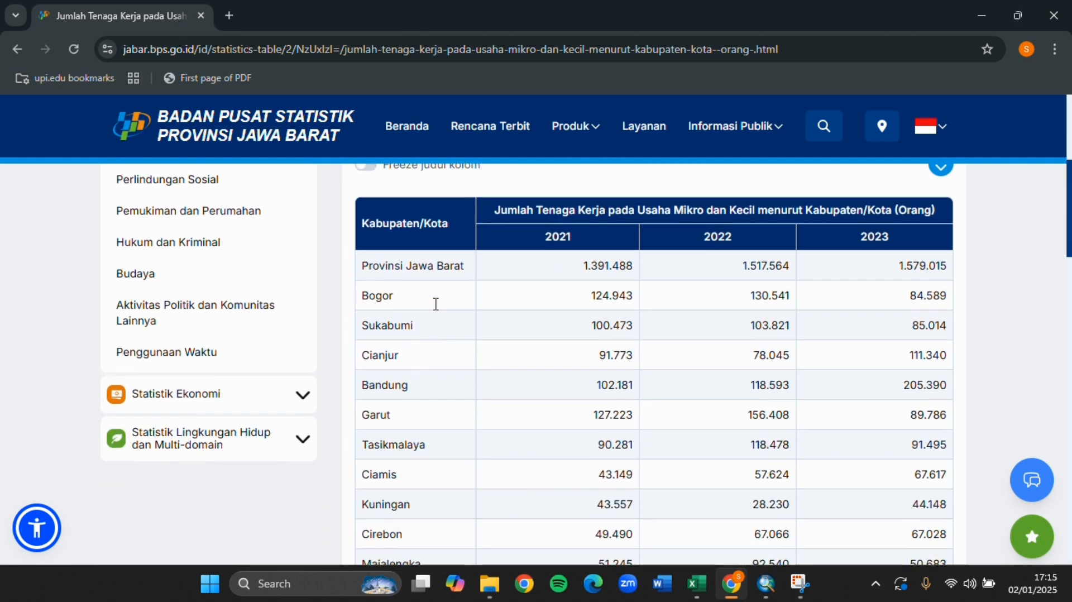
scroll(455, 302, "up", 7)
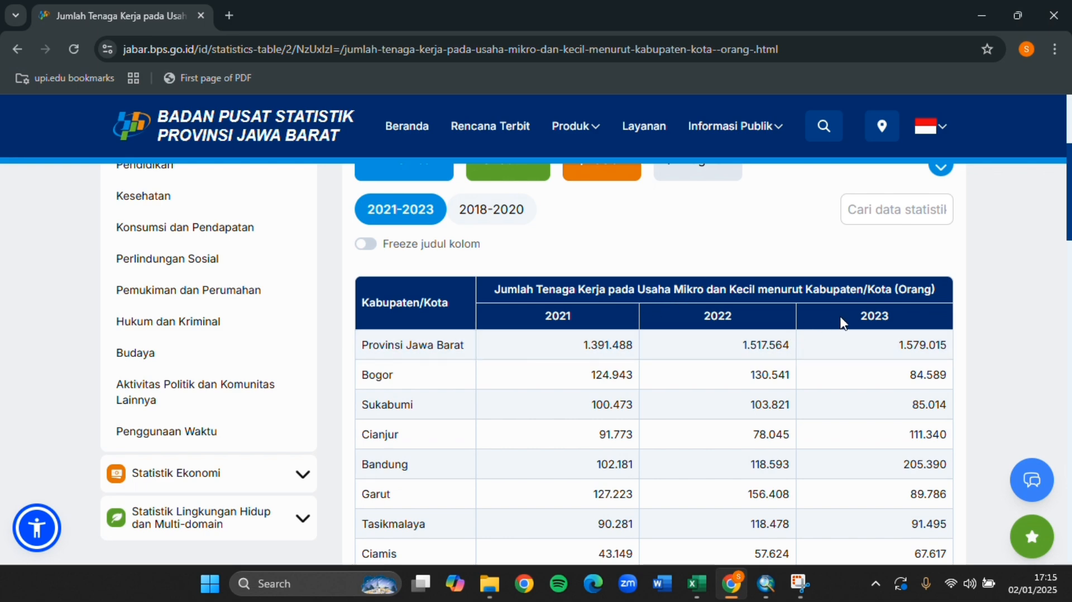
scroll(665, 277, "up", 1)
scroll(615, 302, "down", 5)
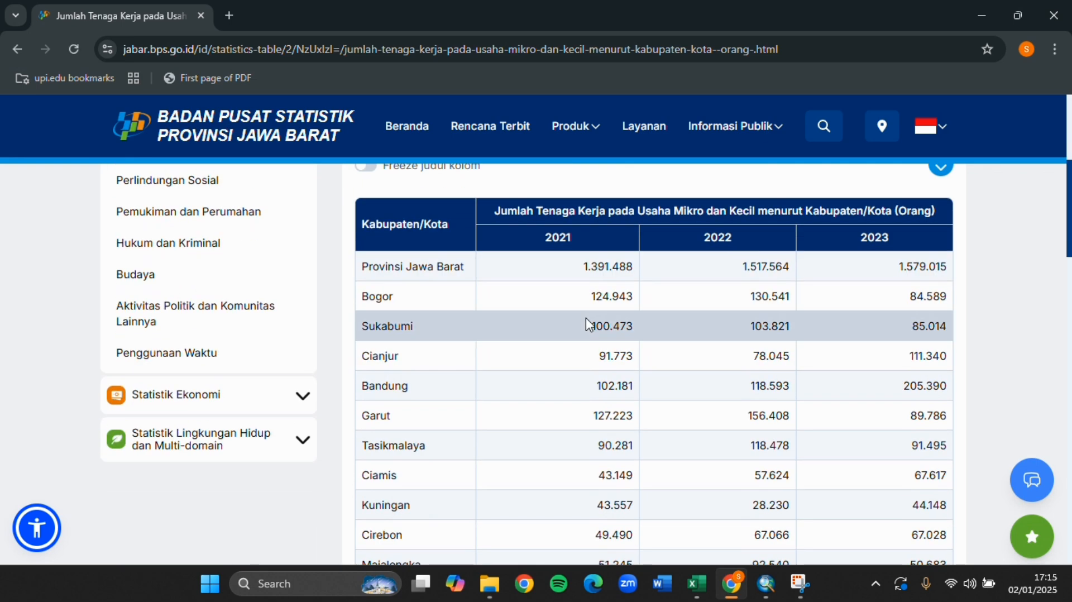
scroll(590, 324, "down", 3)
scroll(589, 324, "down", 1)
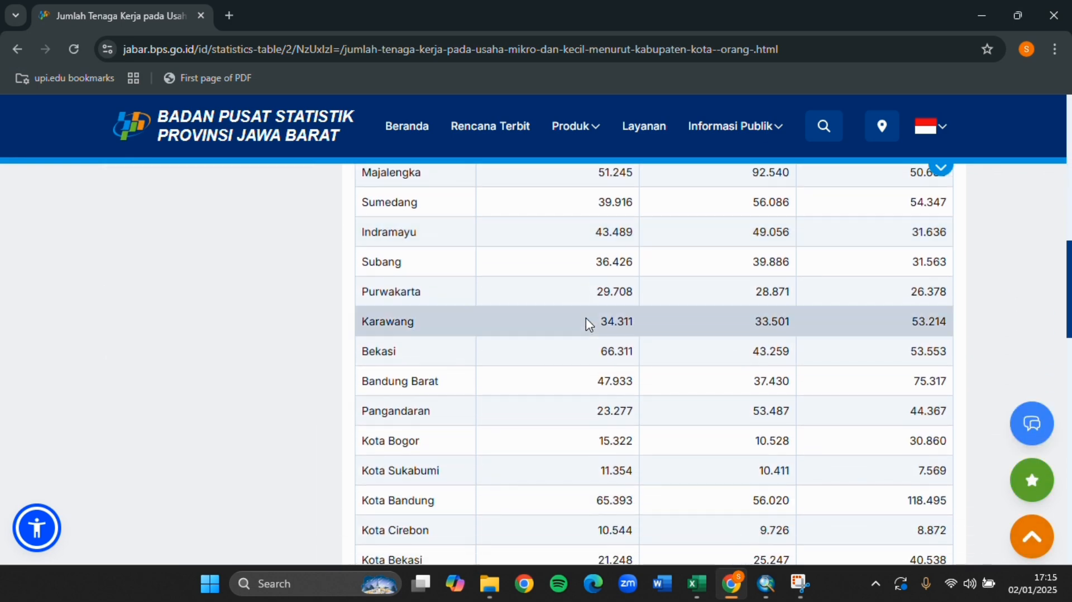
scroll(589, 323, "up", 6)
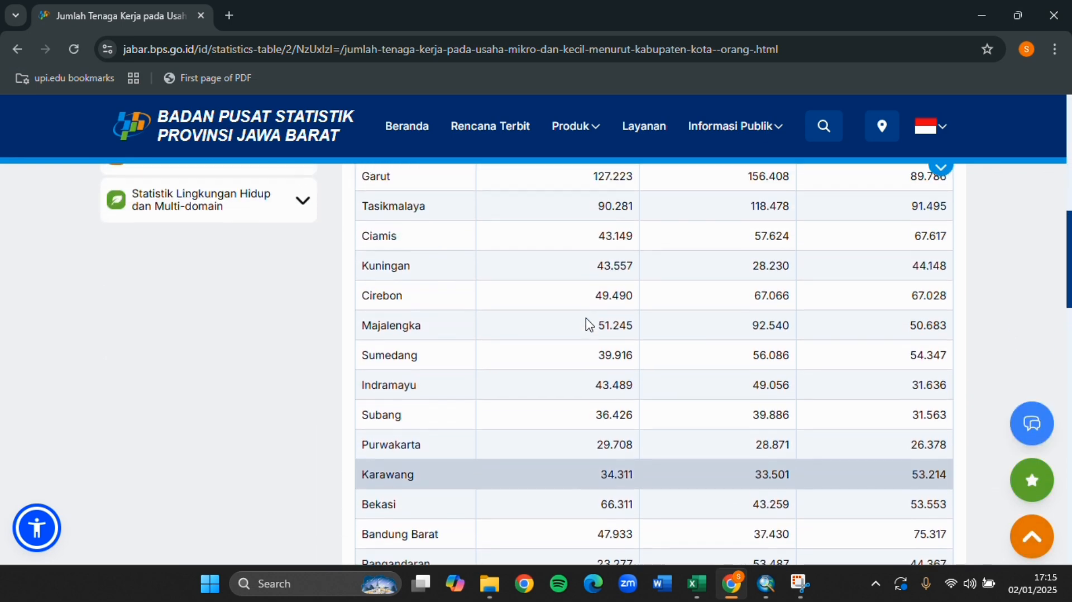
scroll(589, 324, "up", 3)
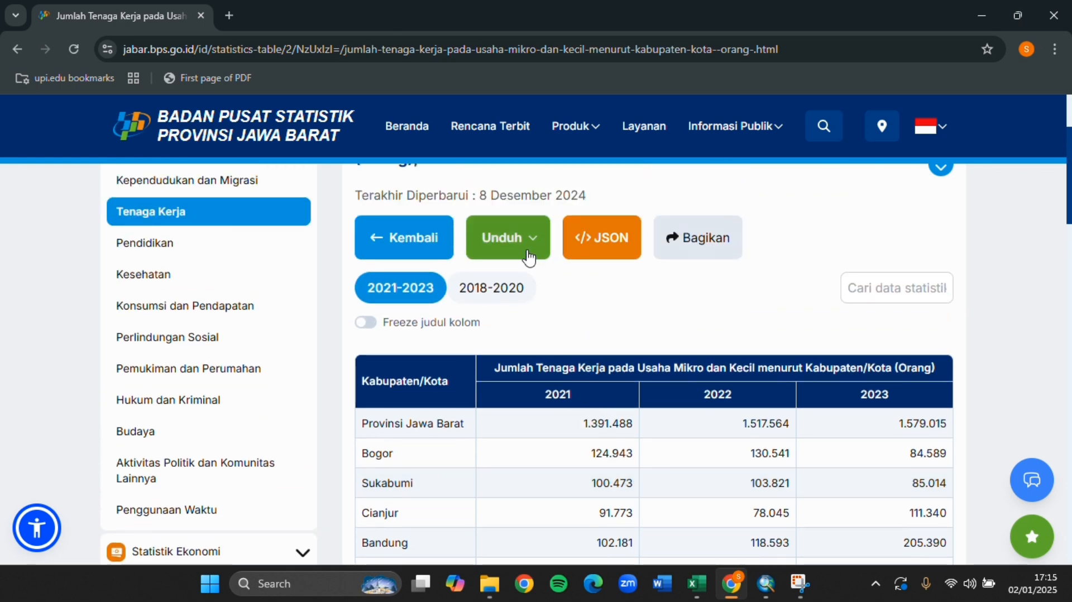
- Check which download formats are offered for the 2021-2023 workforce table, without downloading it
left_click(531, 244)
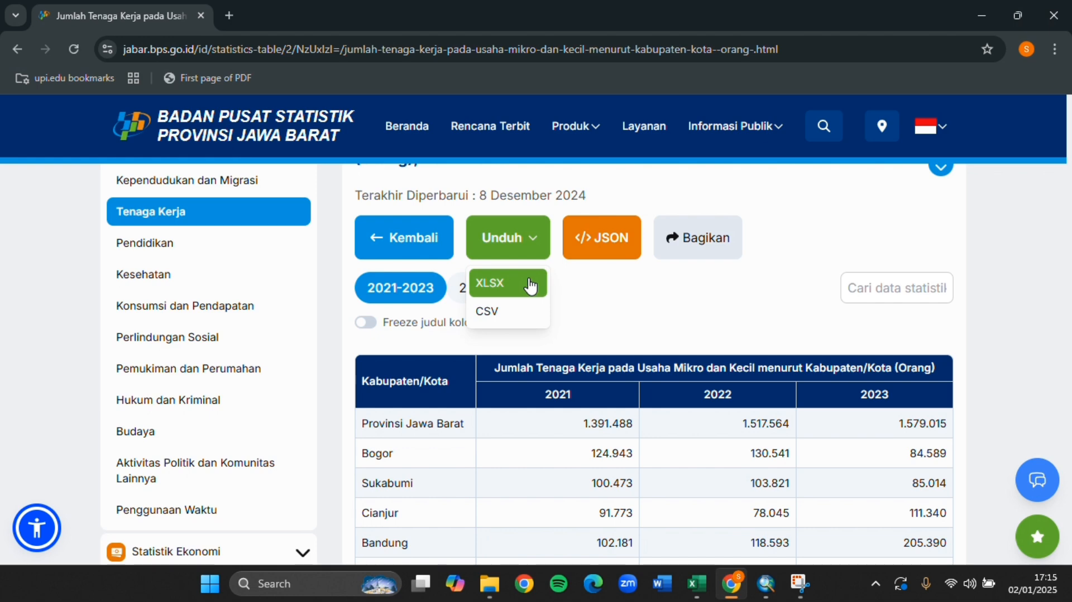
left_click(639, 303)
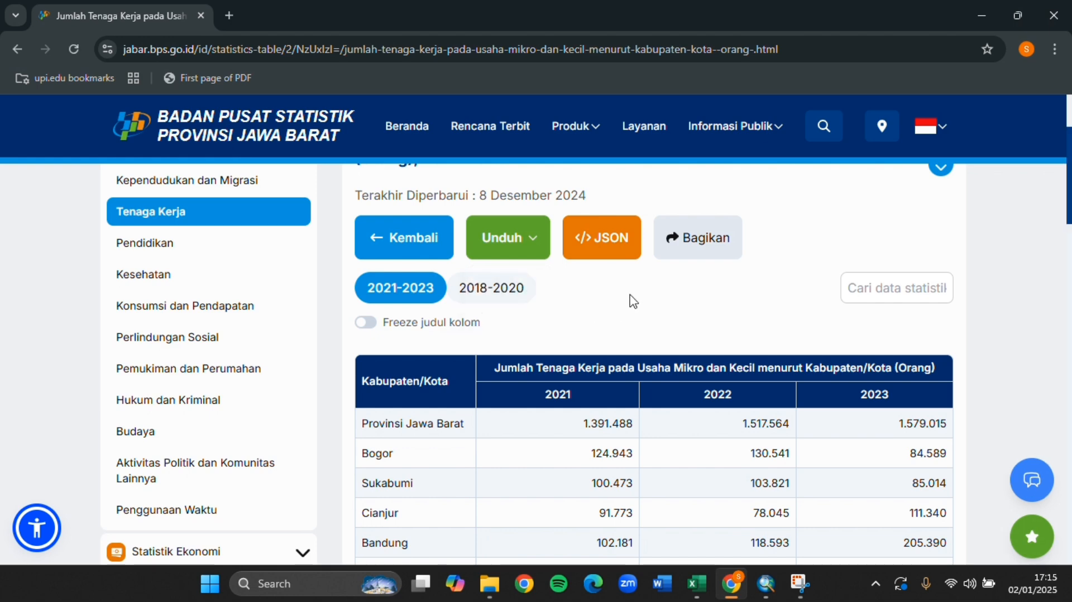
scroll(623, 311, "up", 3)
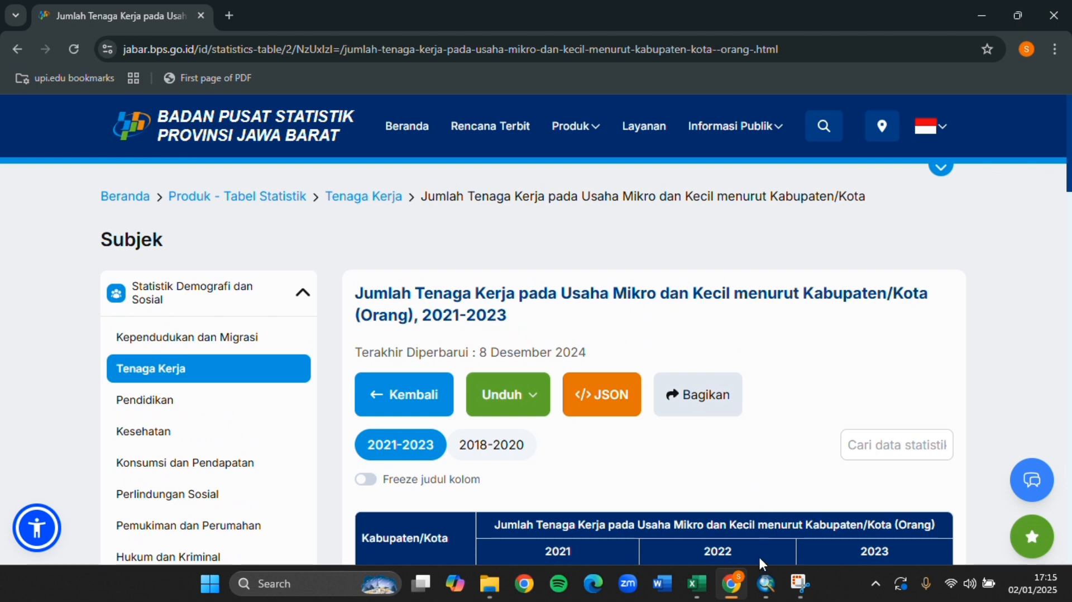
- Switch to ArcMap and set the Layers data frame's coordinate system to WGS 1984 UTM Zone 48S
left_click(764, 583)
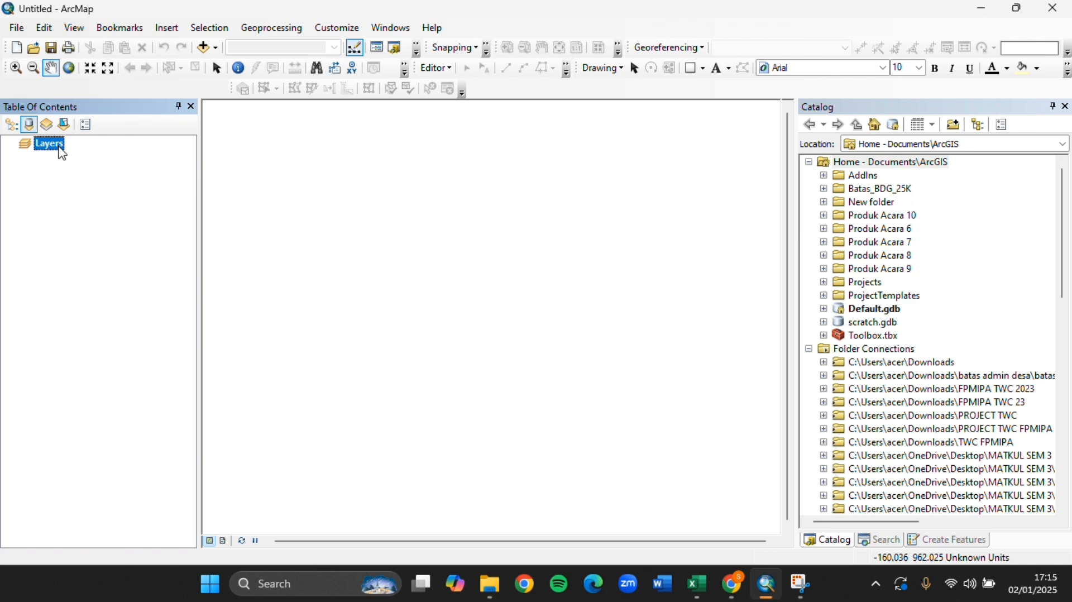
left_click(67, 190)
left_click(49, 147)
right_click(48, 149)
left_click(147, 492)
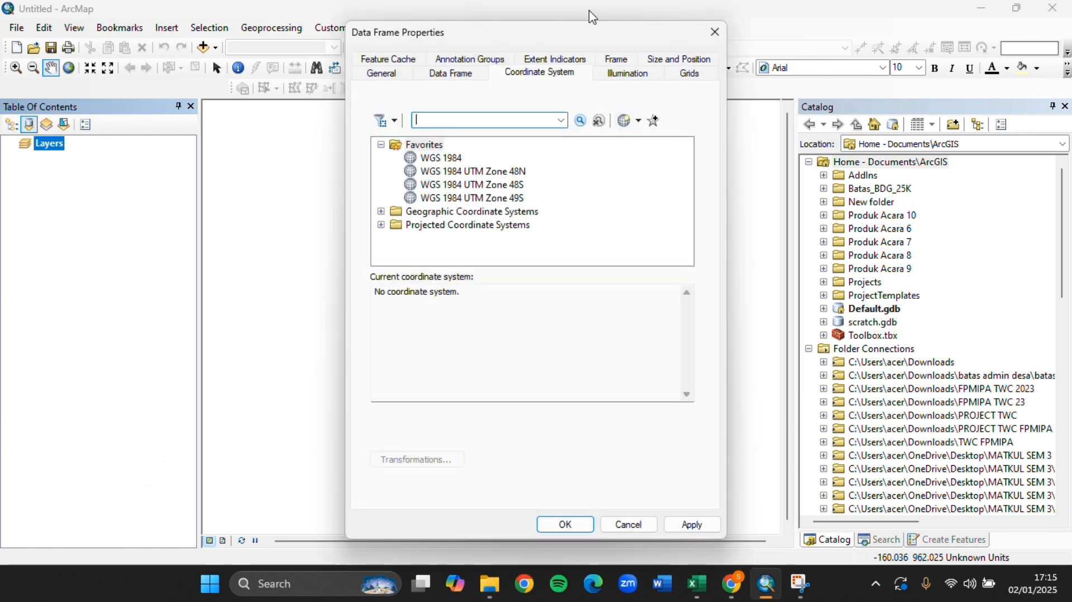
left_click(544, 120)
left_click(472, 186)
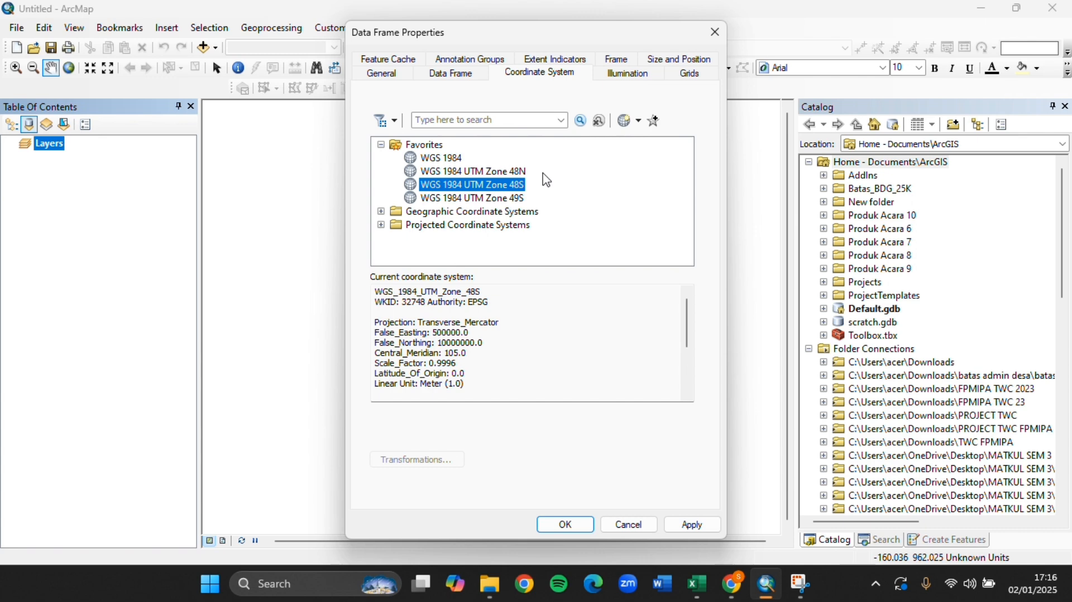
left_click(692, 526)
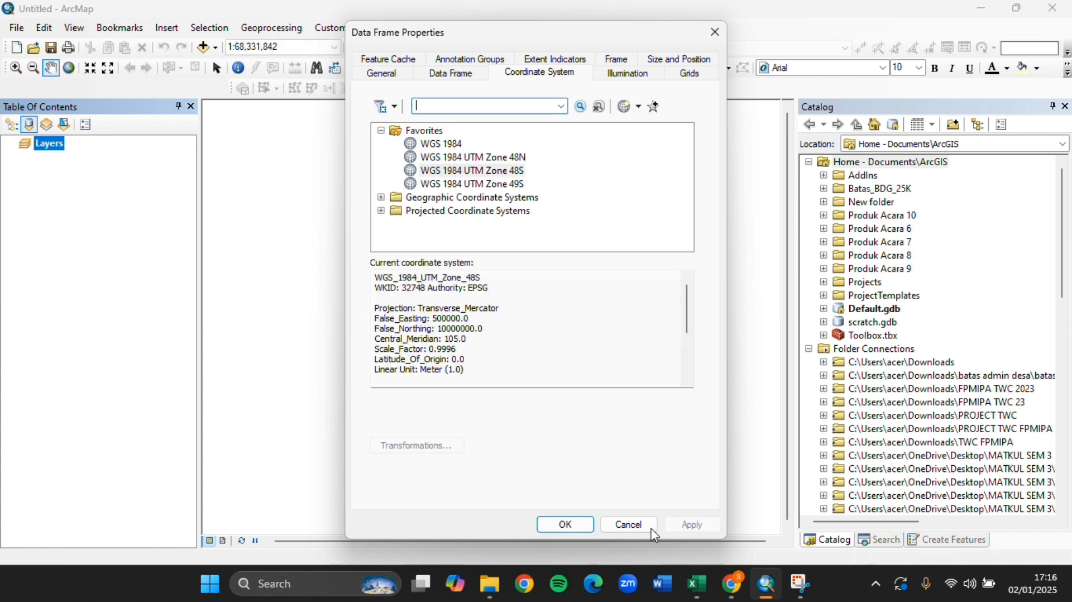
left_click(580, 534)
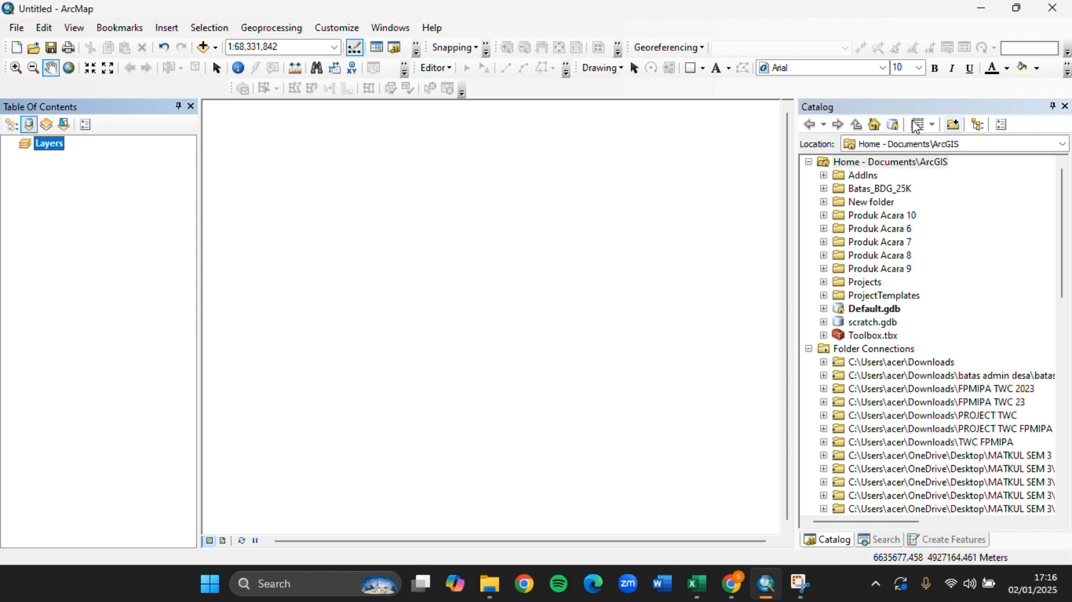
- Add a folder connection to UAS SIG DASAR, located in MATKUL SEM 3 under SIG DASAR
left_click(954, 125)
scroll(548, 280, "down", 3)
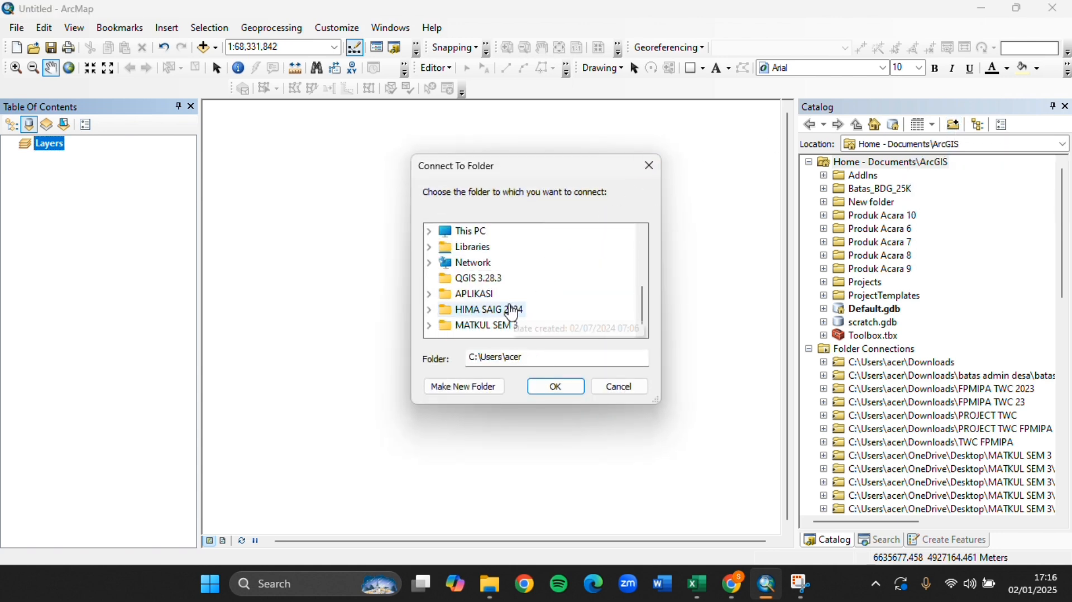
double_click(497, 326)
scroll(503, 324, "down", 1)
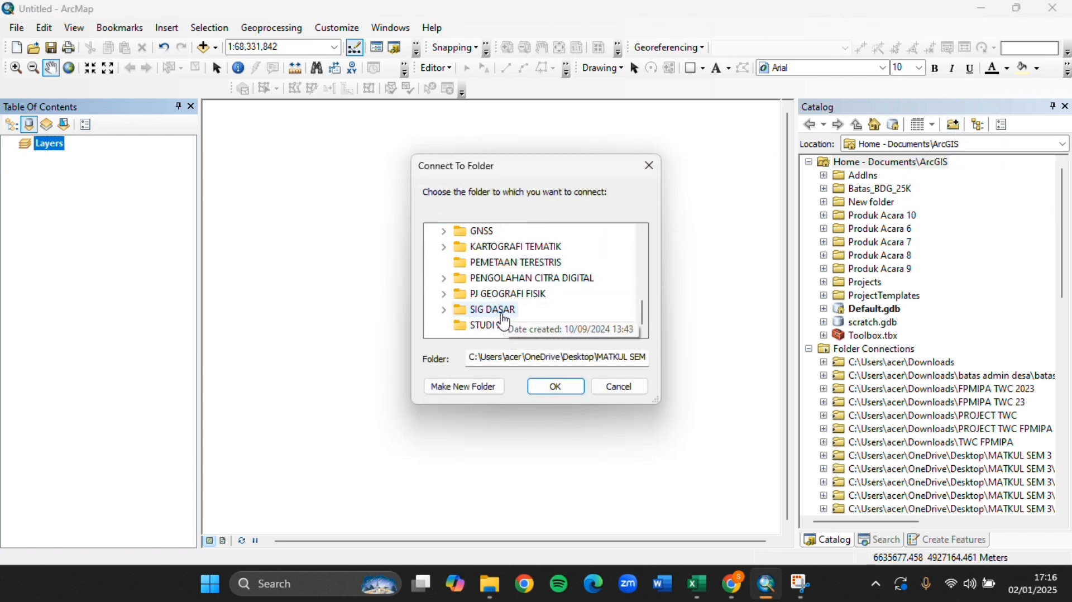
double_click(502, 314)
scroll(503, 314, "down", 2)
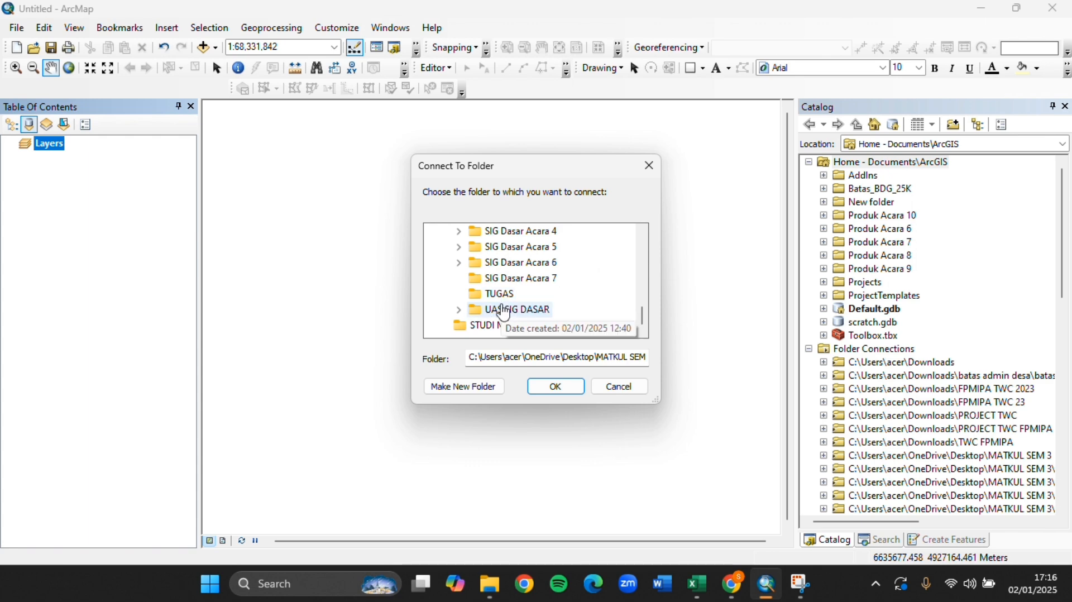
double_click(505, 312)
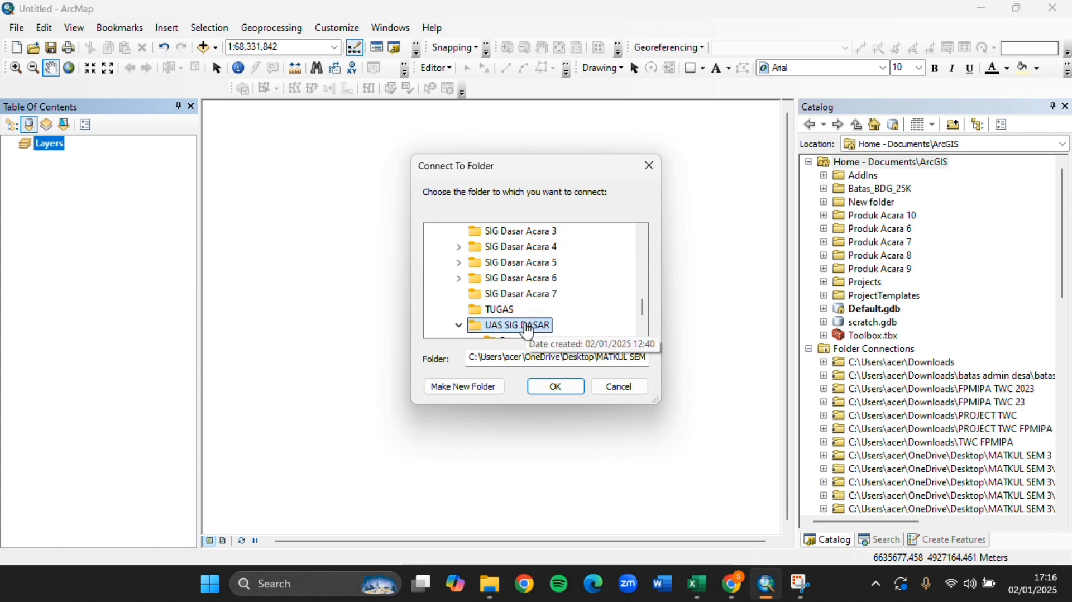
left_click(541, 388)
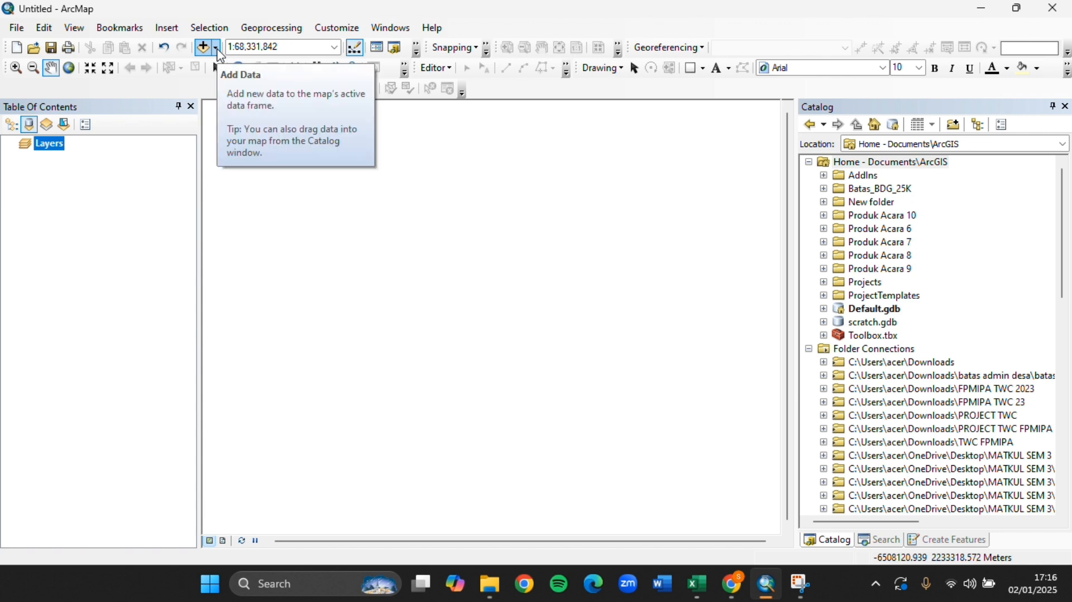
- Add the Adm-JawaBarat.shp shapefile from the jawabarat folder inside Data Vektor to the map
left_click(216, 48)
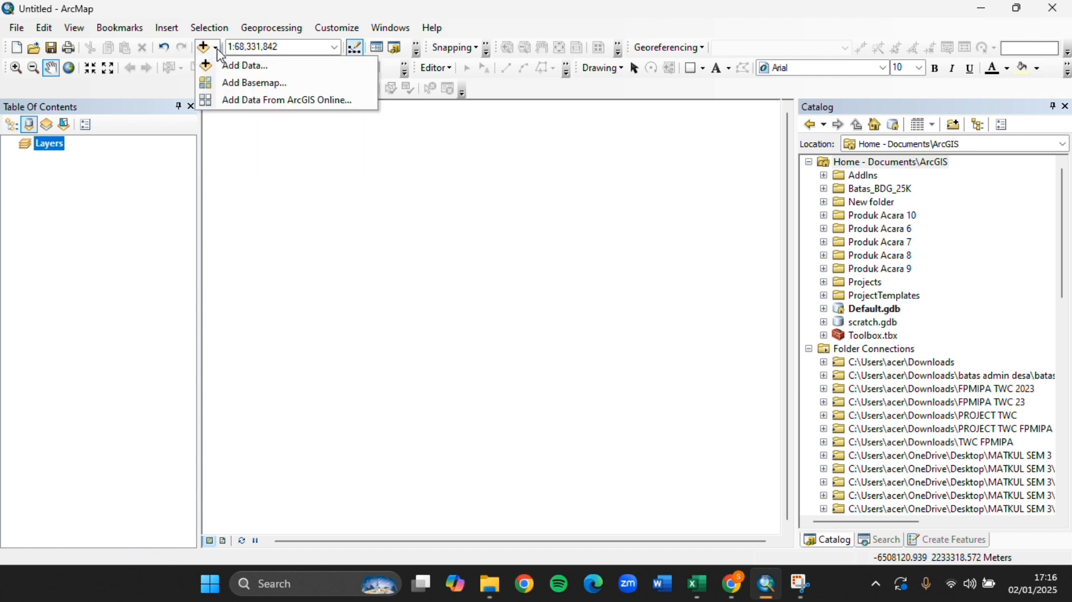
left_click(208, 66)
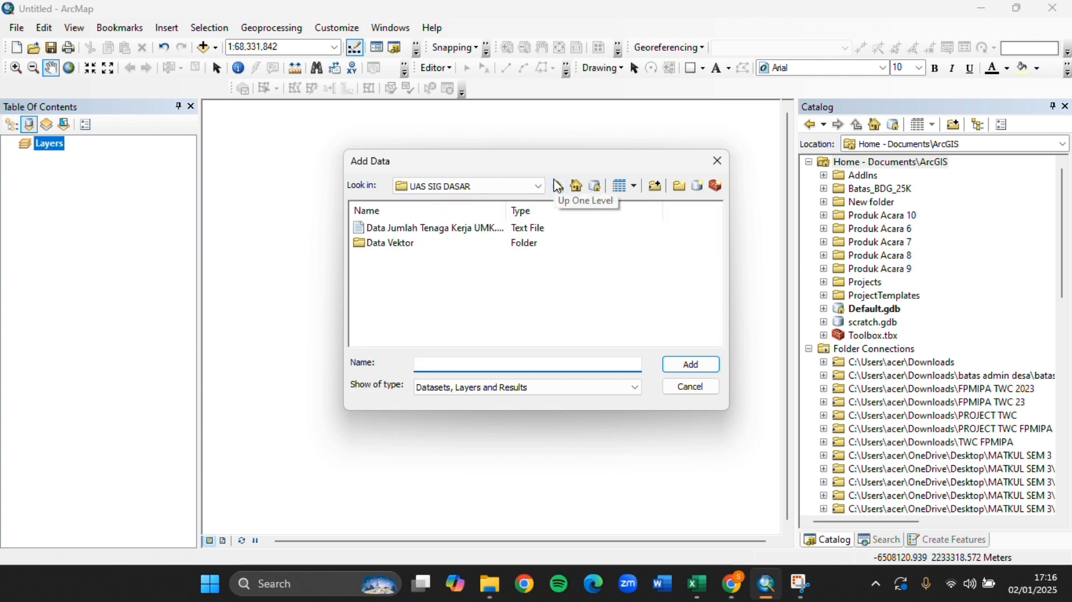
double_click(409, 245)
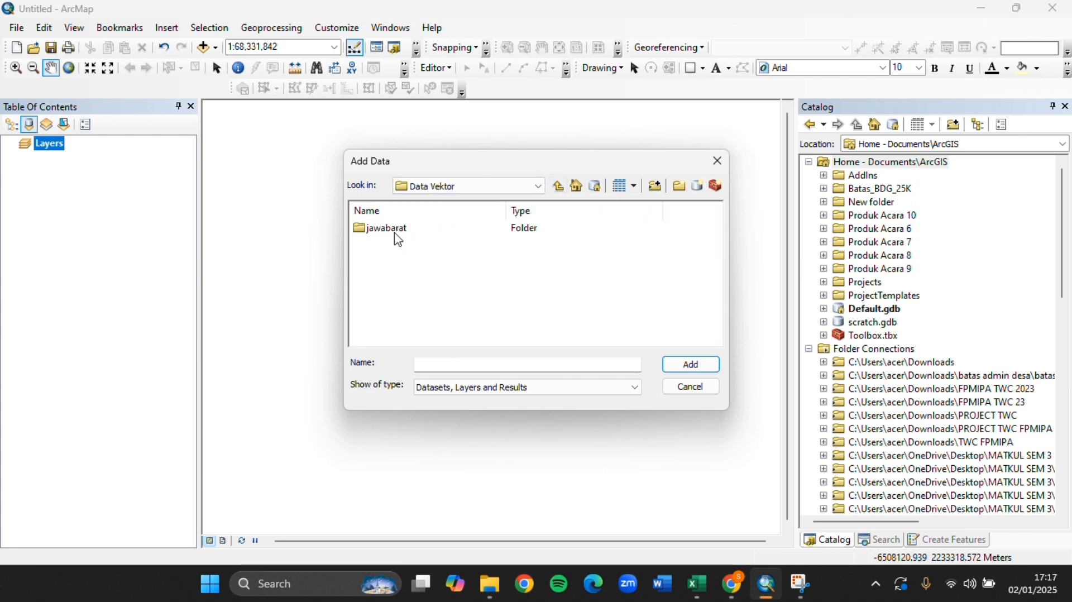
double_click(397, 230)
double_click(396, 230)
left_click(397, 235)
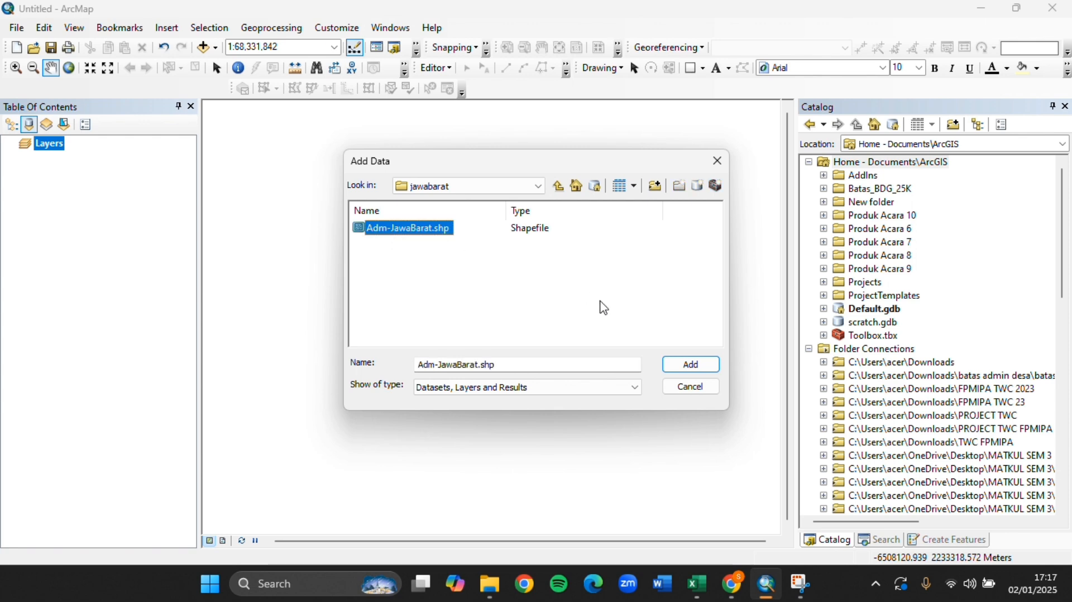
left_click(706, 366)
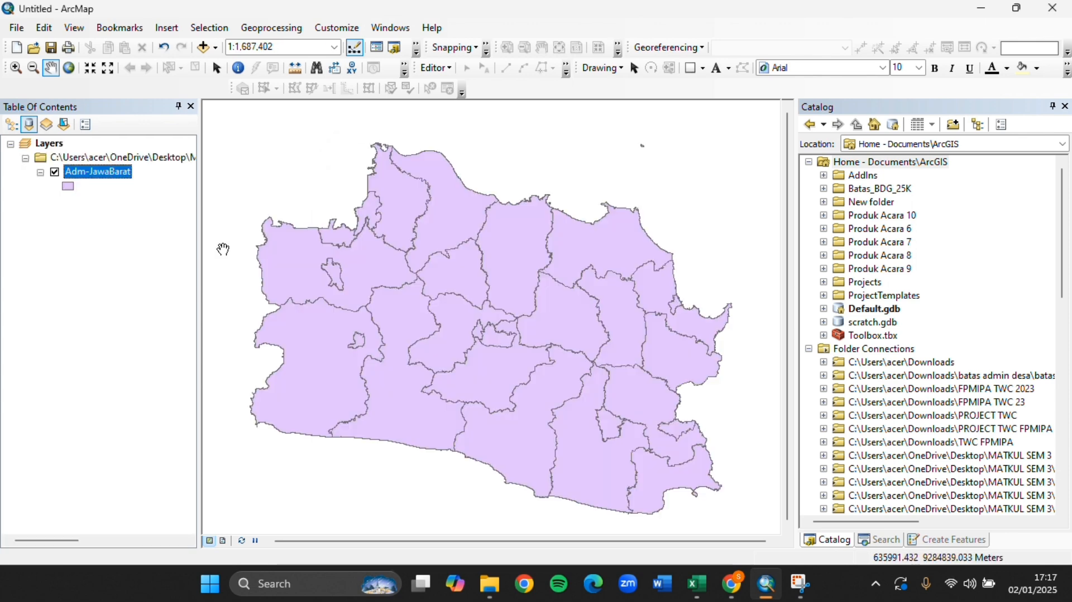
- Add the Data Jumlah Tenaga Kerja UMK table from the UAS SIG DASAR folder to the map
left_click(216, 48)
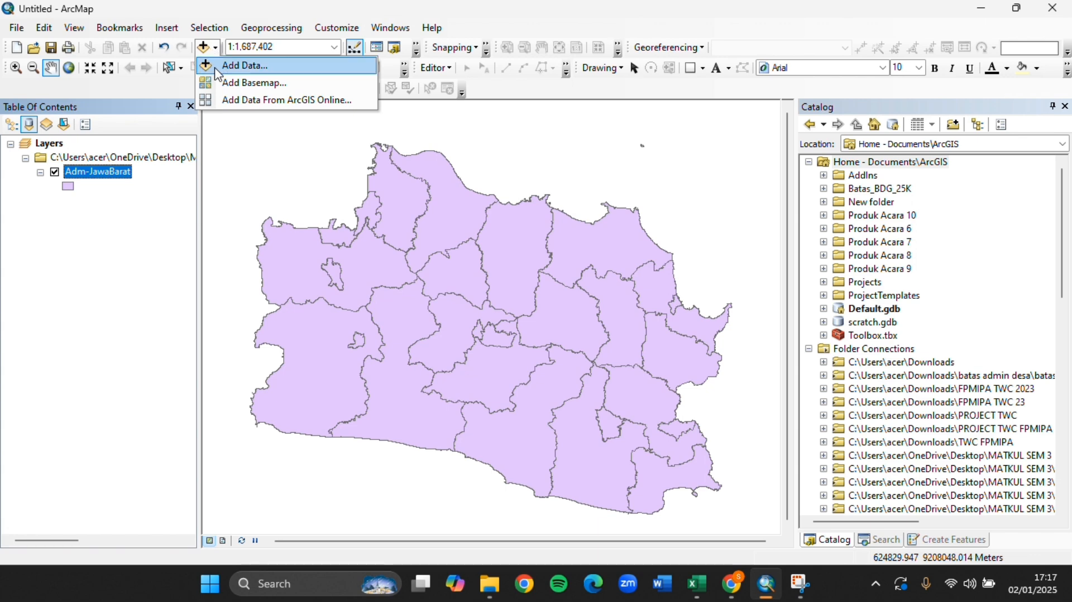
left_click(237, 62)
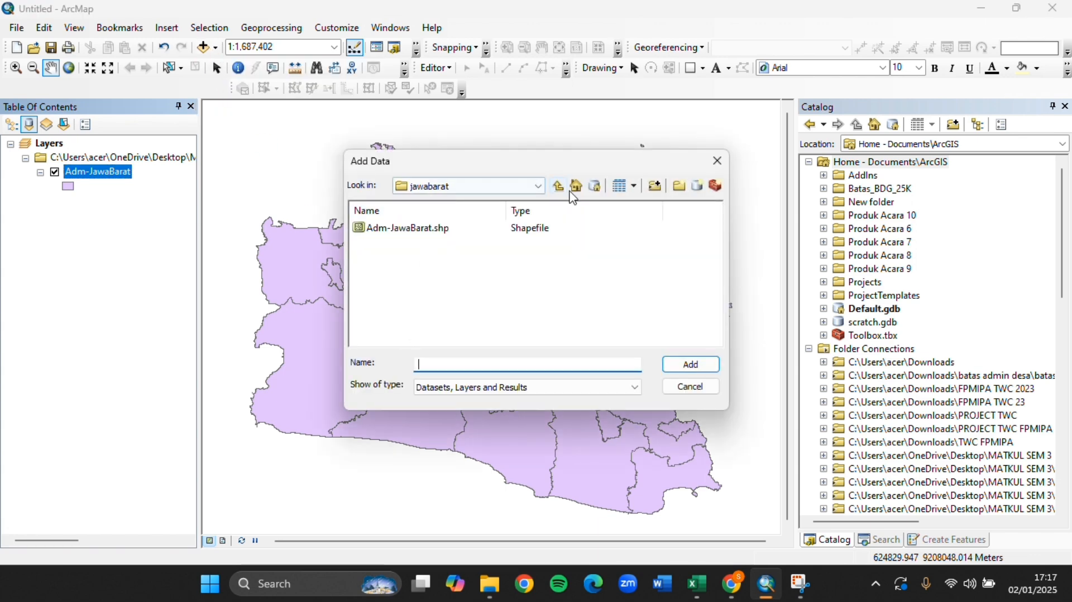
left_click(566, 189)
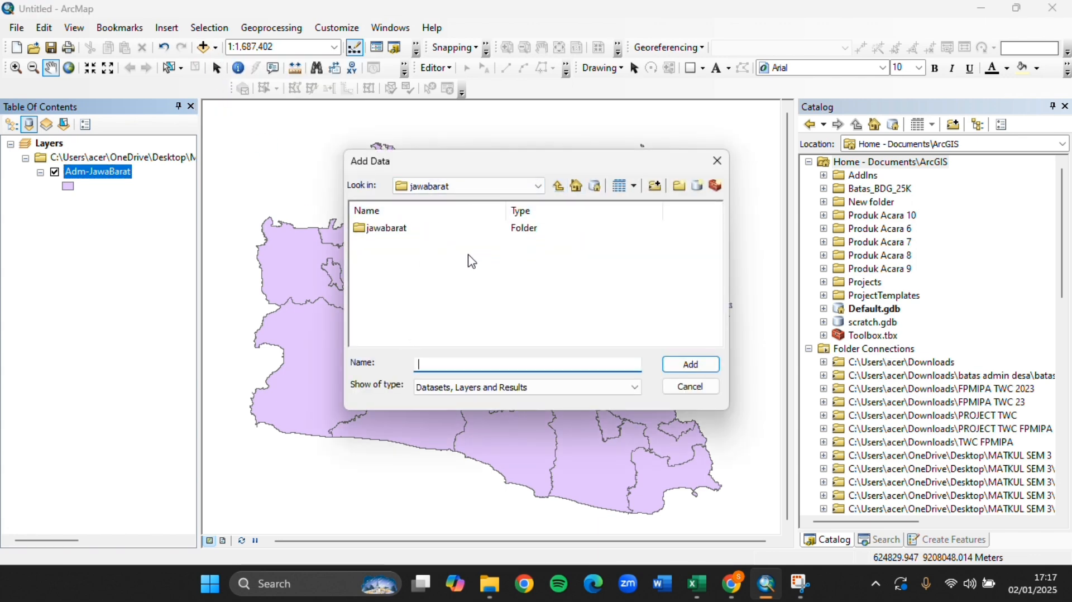
left_click(559, 190)
left_click(559, 190)
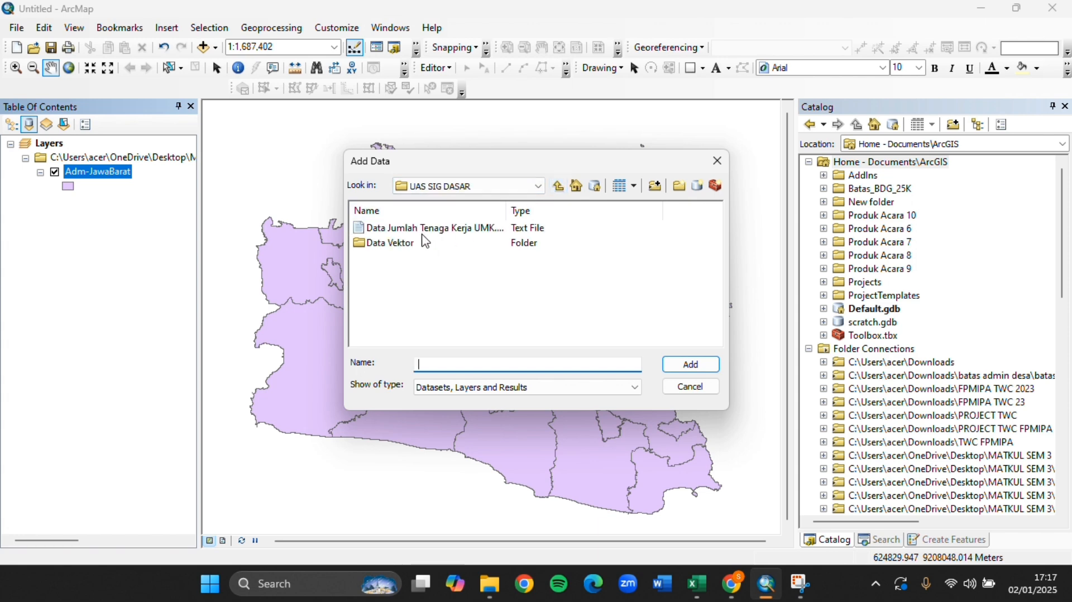
left_click(428, 228)
left_click(693, 366)
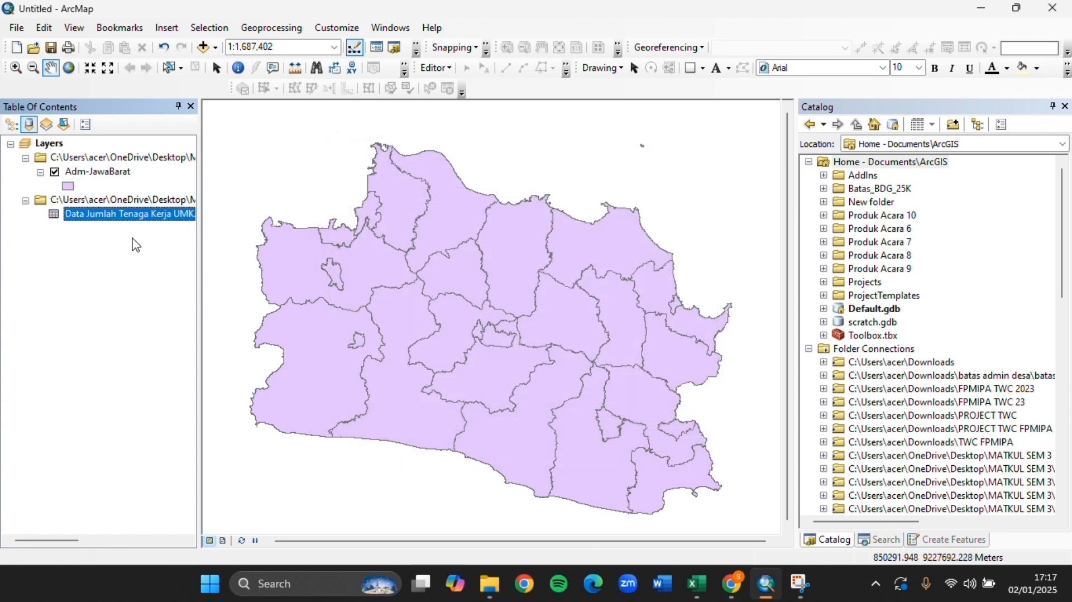
left_click(128, 259)
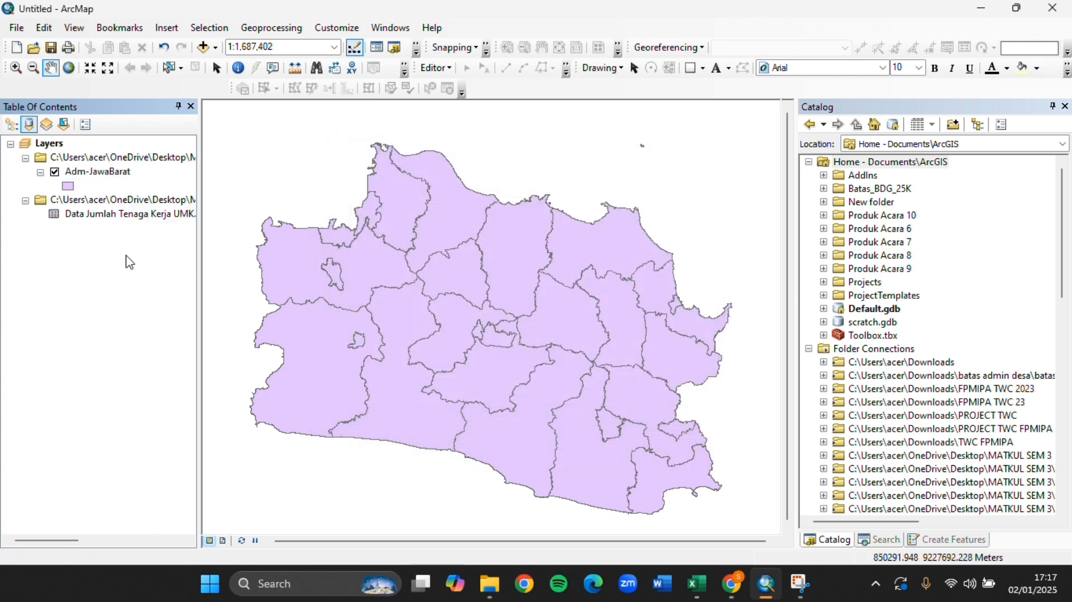
- Inspect the attribute tables of the Adm-JawaBarat layer and Data Jumlah Tenaga Kerja UMK.csv to compare their region name fields
left_click(96, 178)
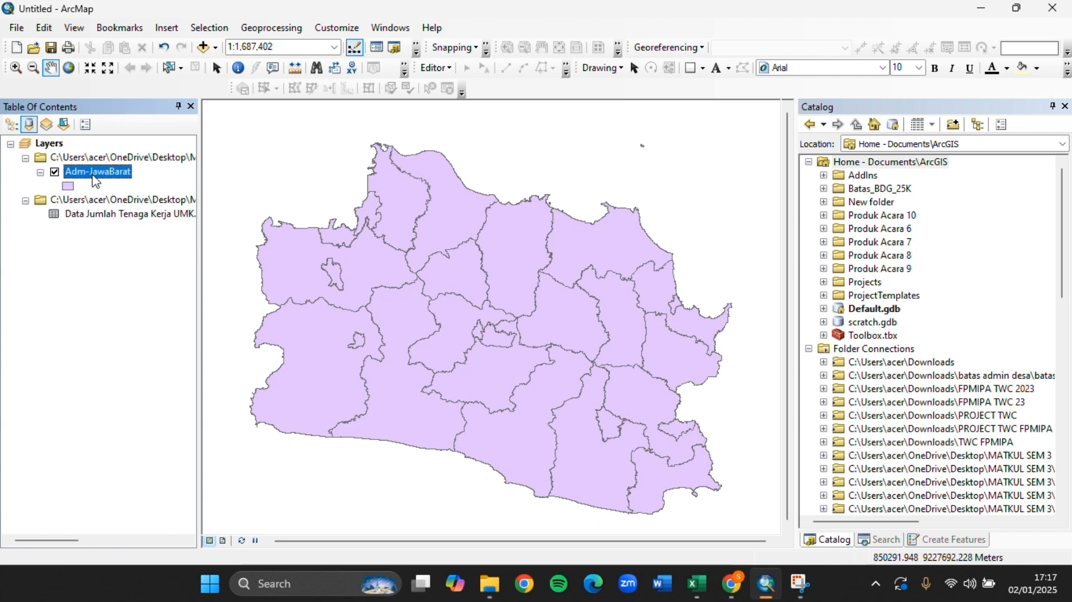
right_click(96, 178)
left_click(143, 216)
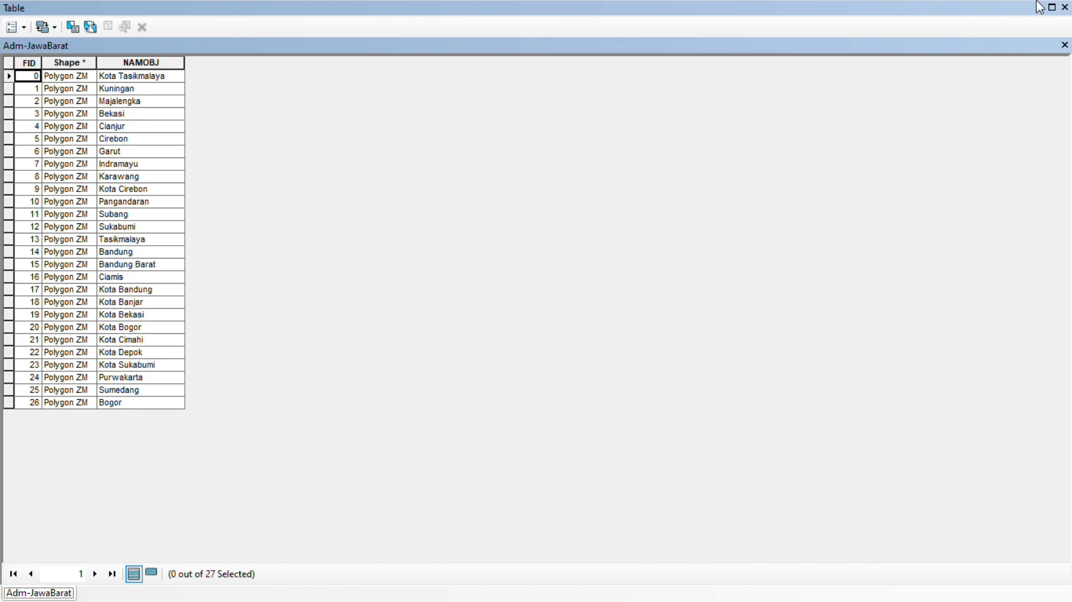
left_click(1065, 8)
right_click(118, 217)
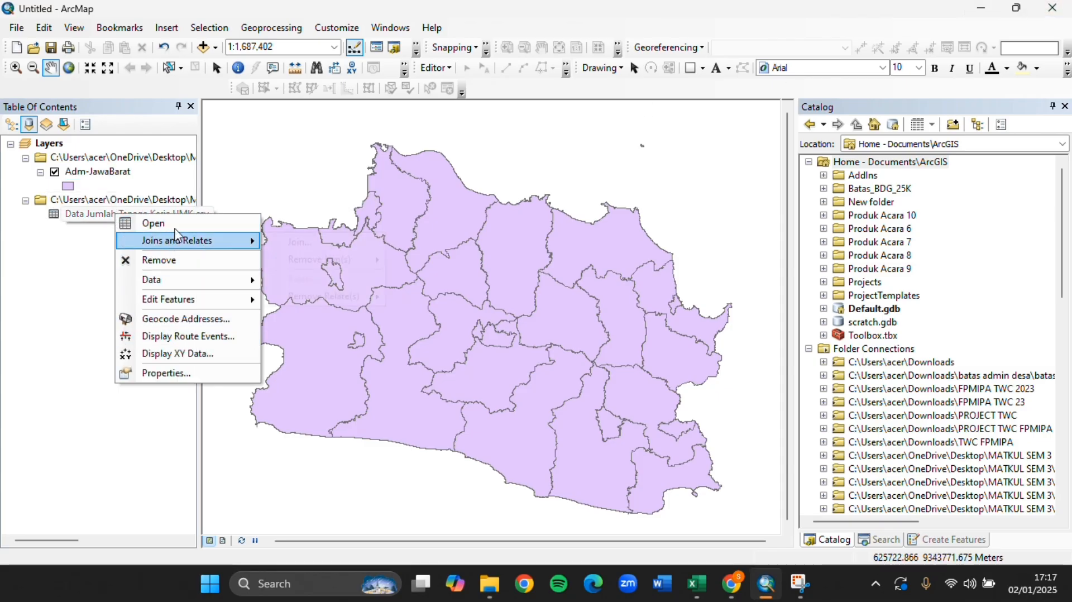
left_click(179, 226)
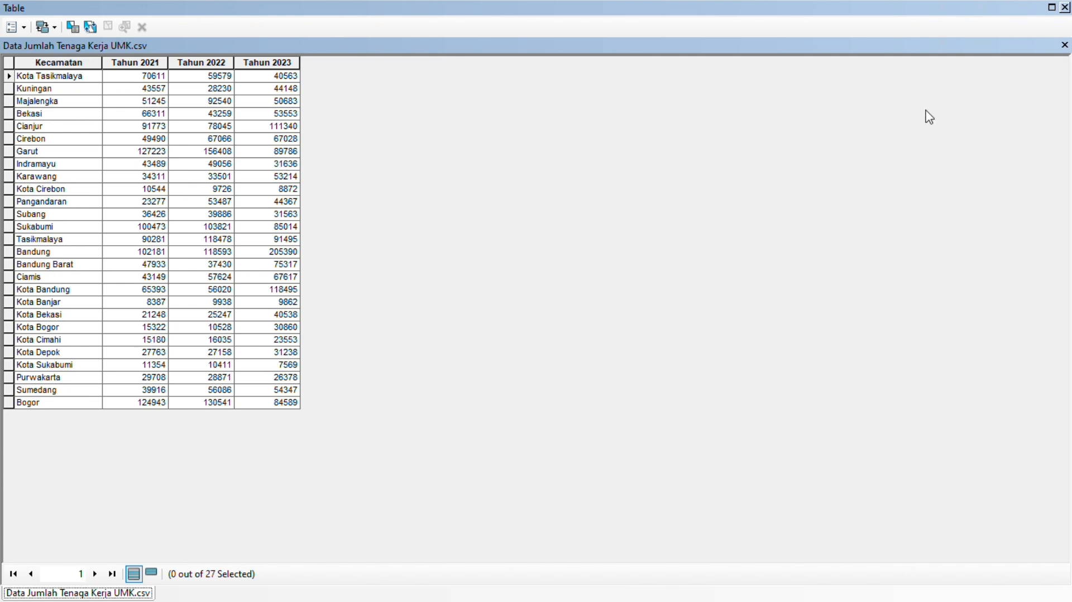
left_click(1065, 8)
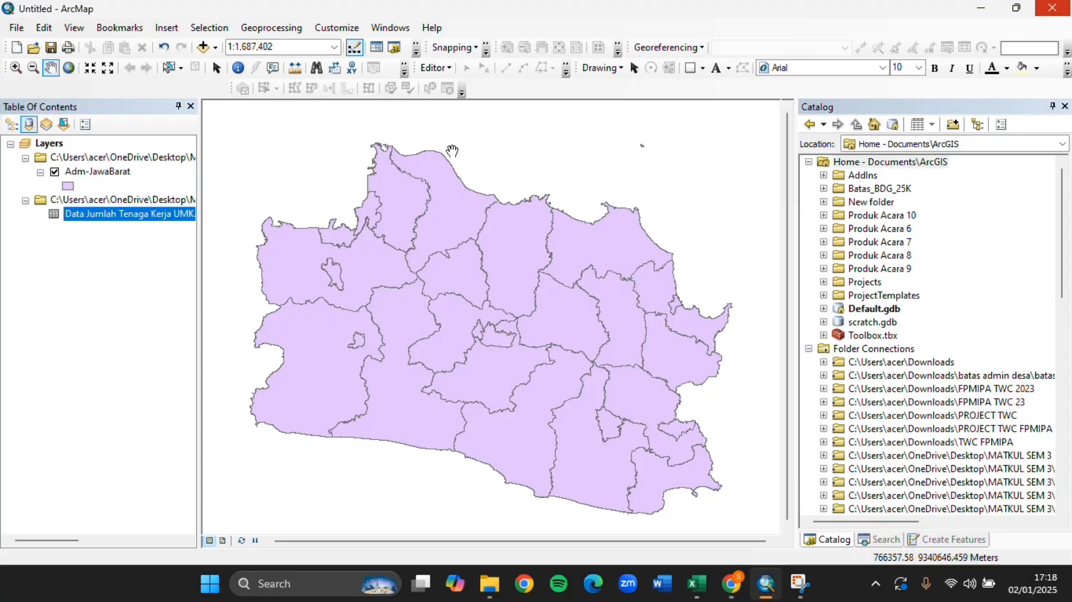
- Join Data Jumlah Tenaga Kerja UMK.csv to the Adm-JawaBarat layer, matching NAMOBJ with Kecamatan and keeping all records
left_click(88, 173)
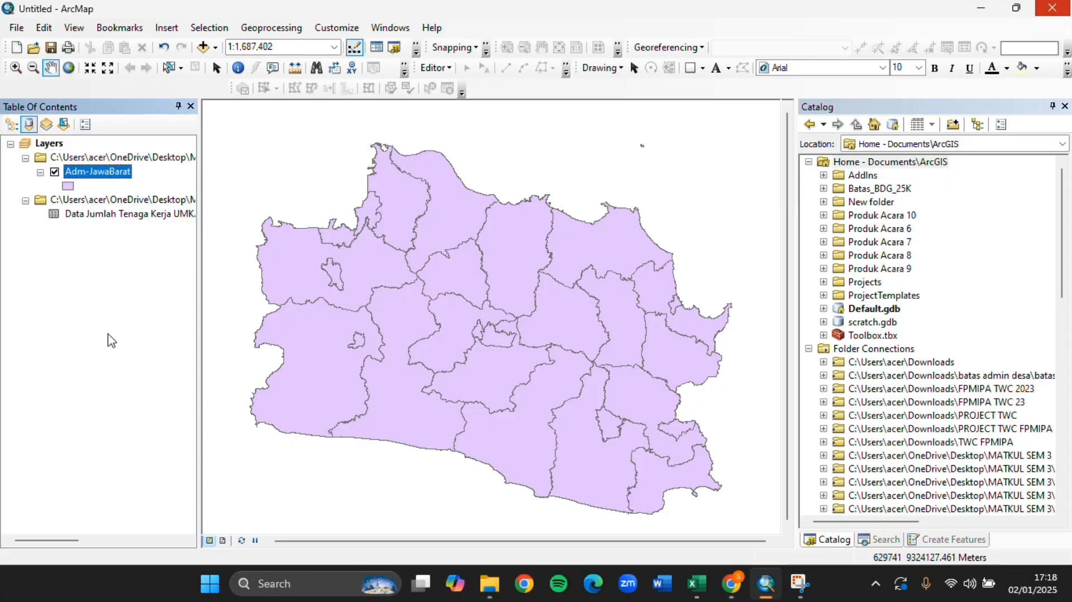
right_click(100, 174)
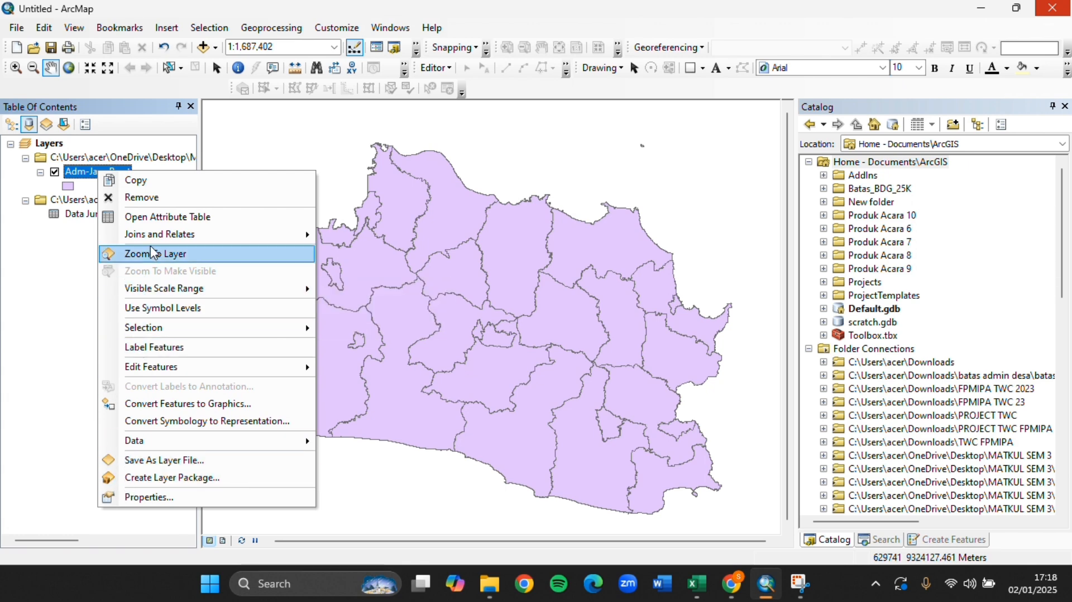
mouse_move(155, 244)
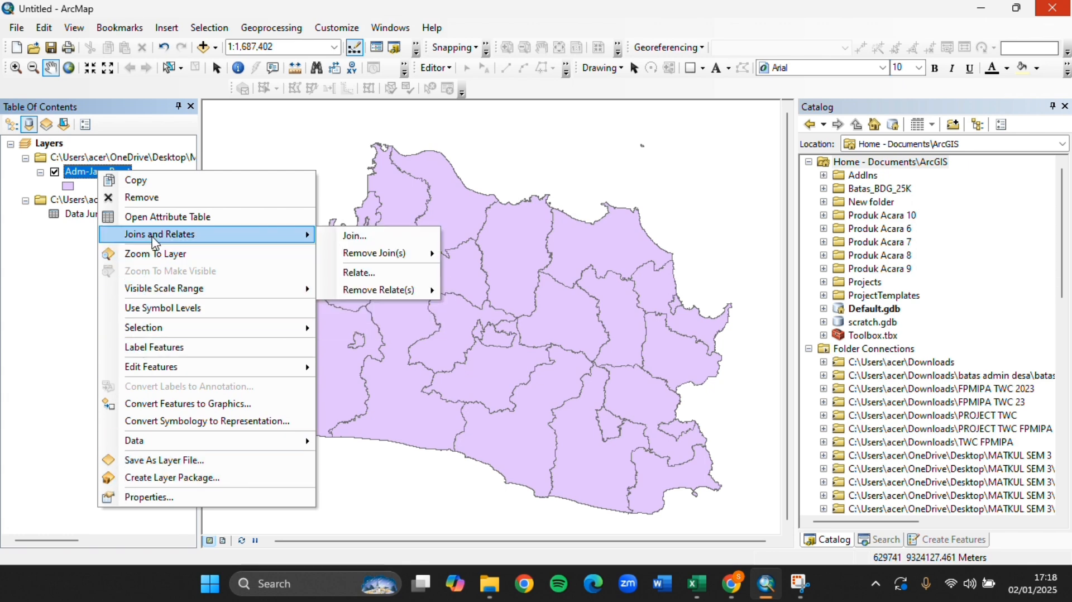
left_click(328, 243)
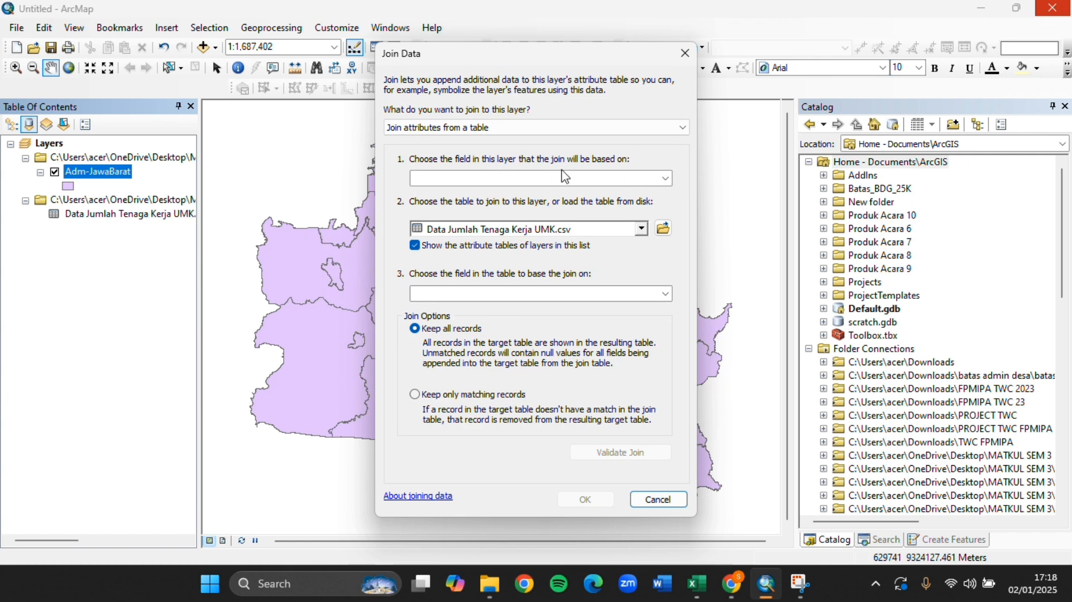
left_click(666, 178)
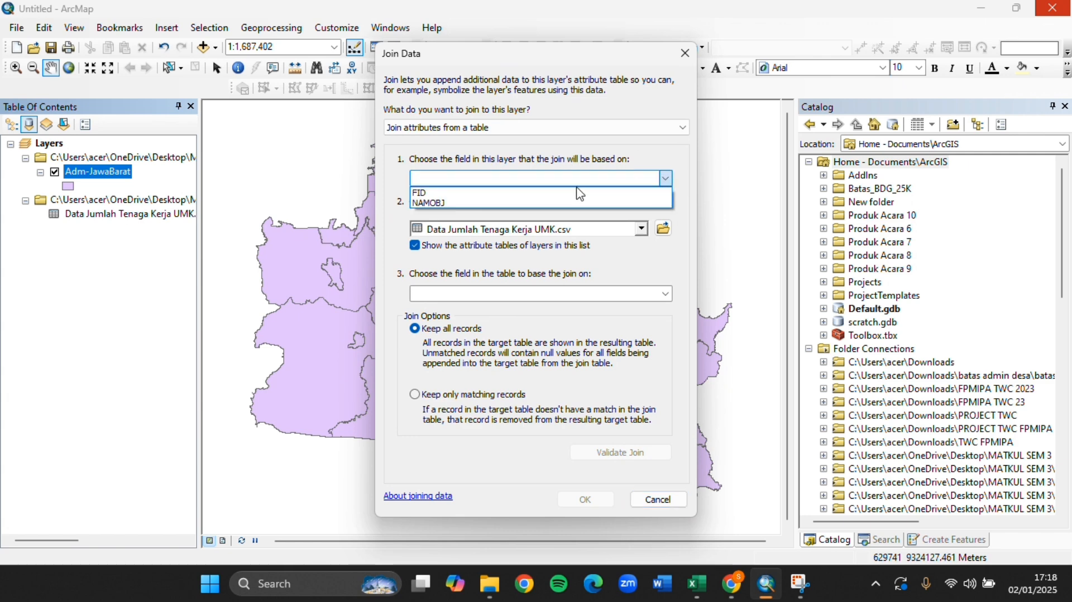
left_click(467, 204)
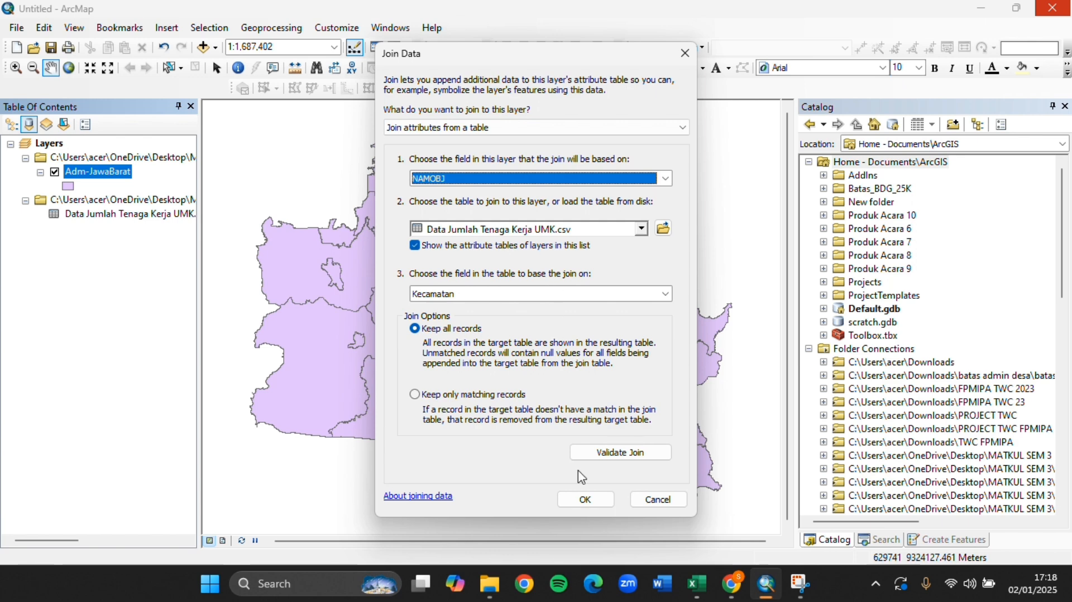
left_click(592, 499)
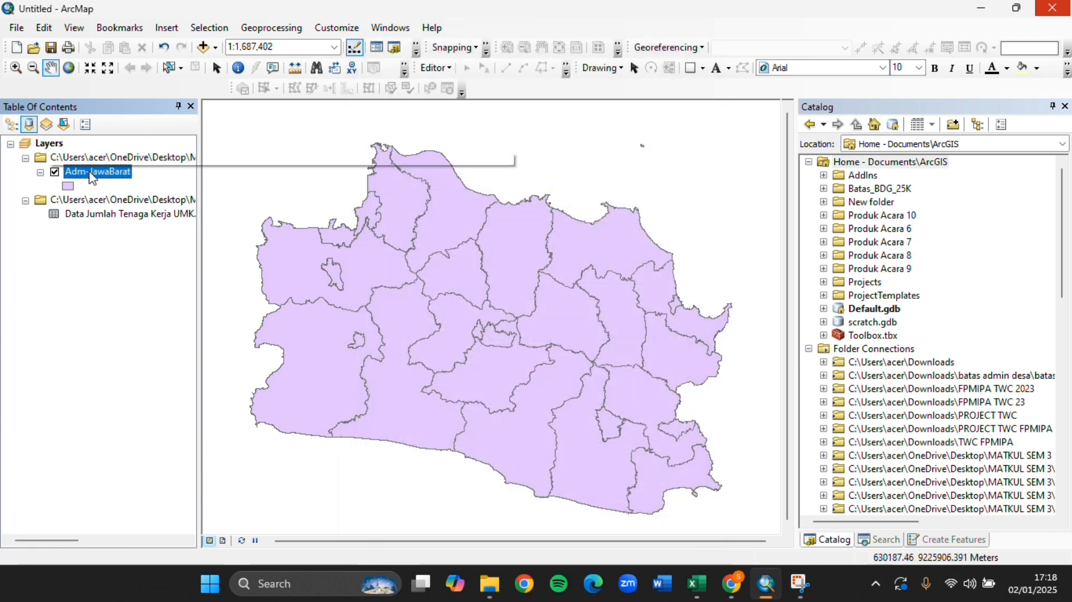
- Check the joined columns in the Adm-JawaBarat attribute table
right_click(95, 172)
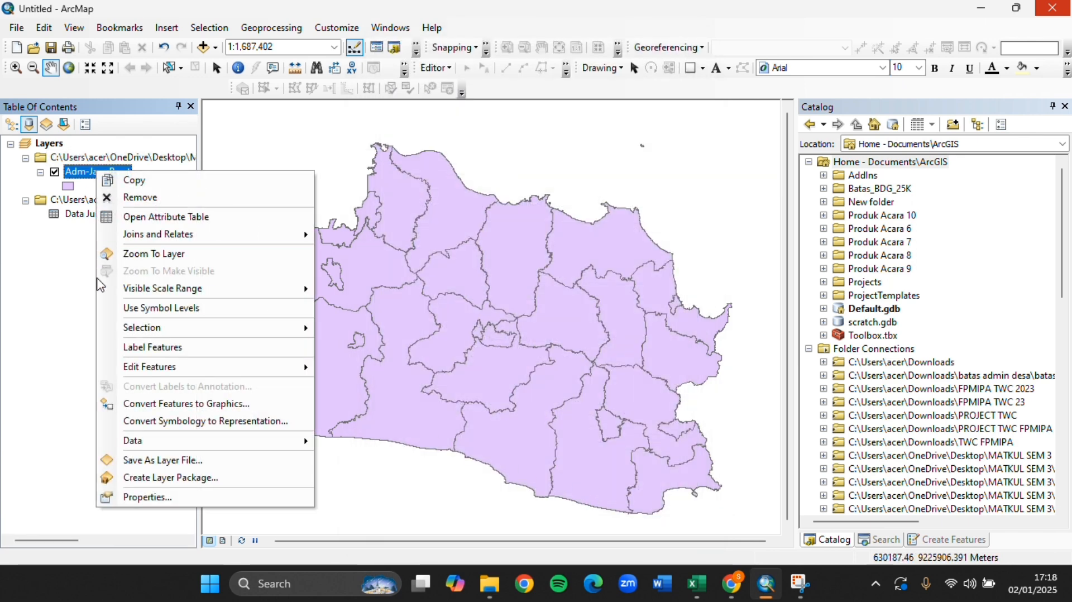
left_click(158, 219)
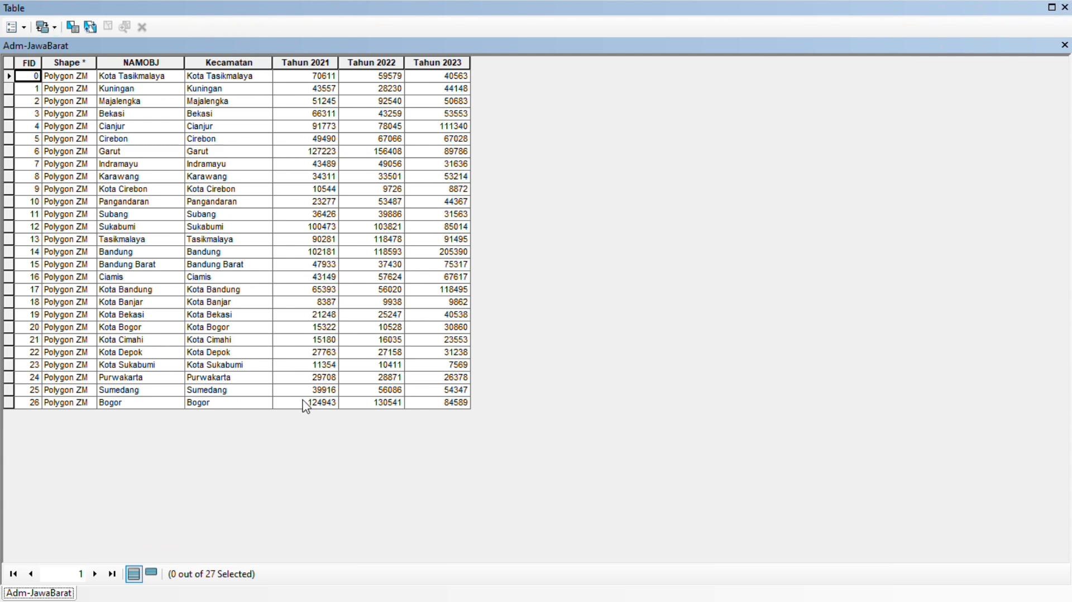
left_click(1065, 6)
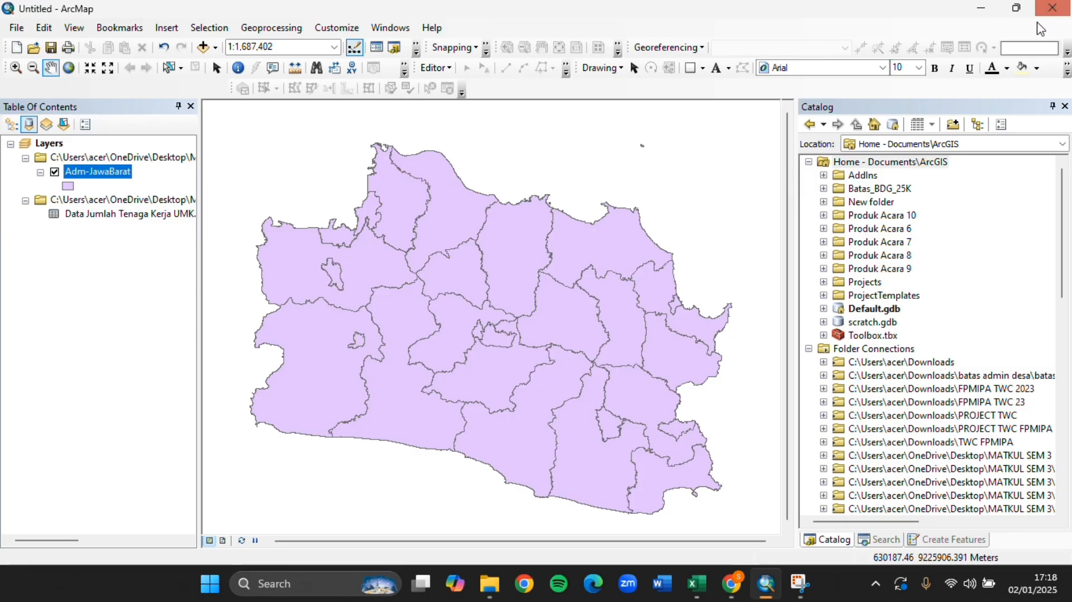
- Set the Adm-JawaBarat layer's symbology to Bar/Column charts in its layer properties
left_click(84, 172)
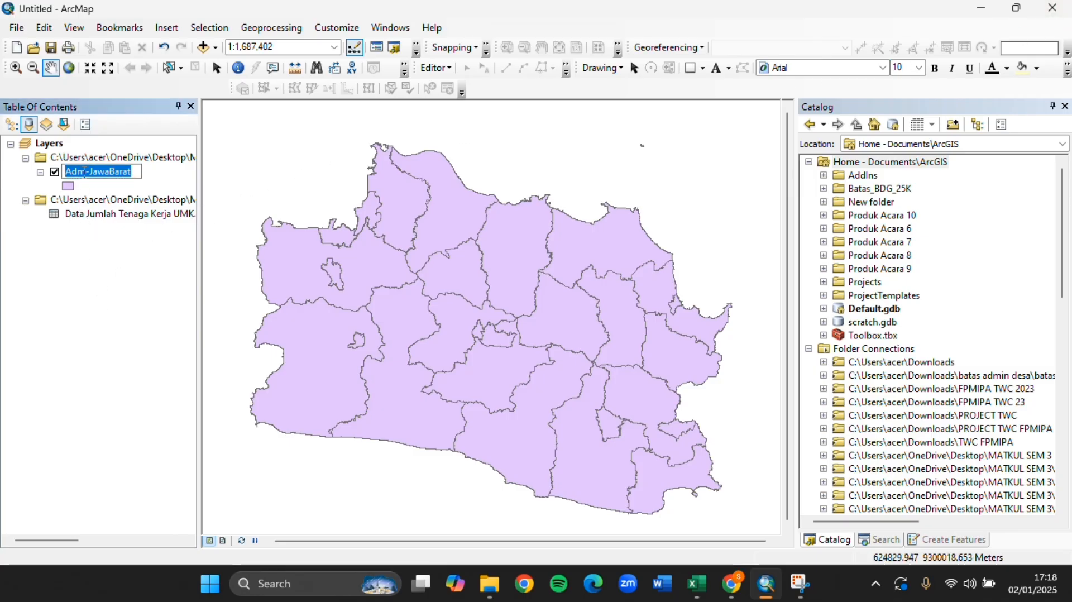
left_click(95, 263)
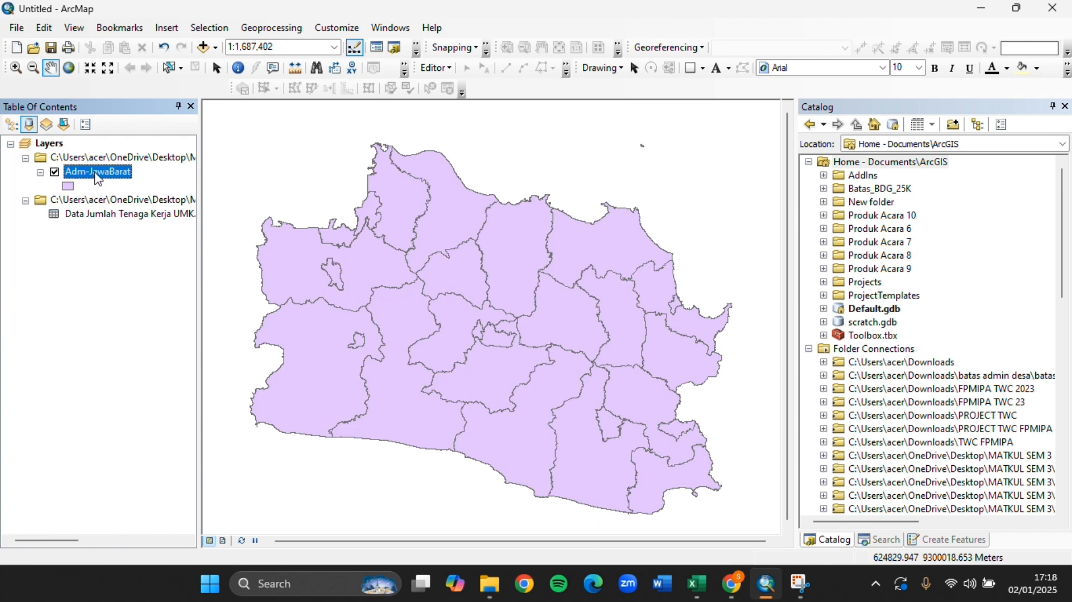
right_click(98, 179)
left_click(102, 496)
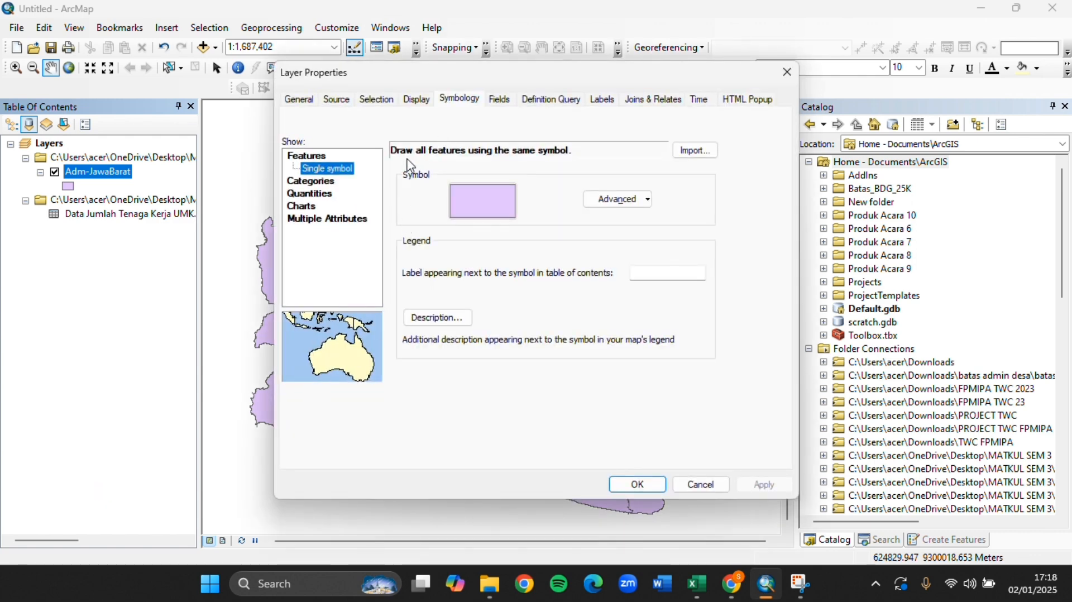
left_click(477, 98)
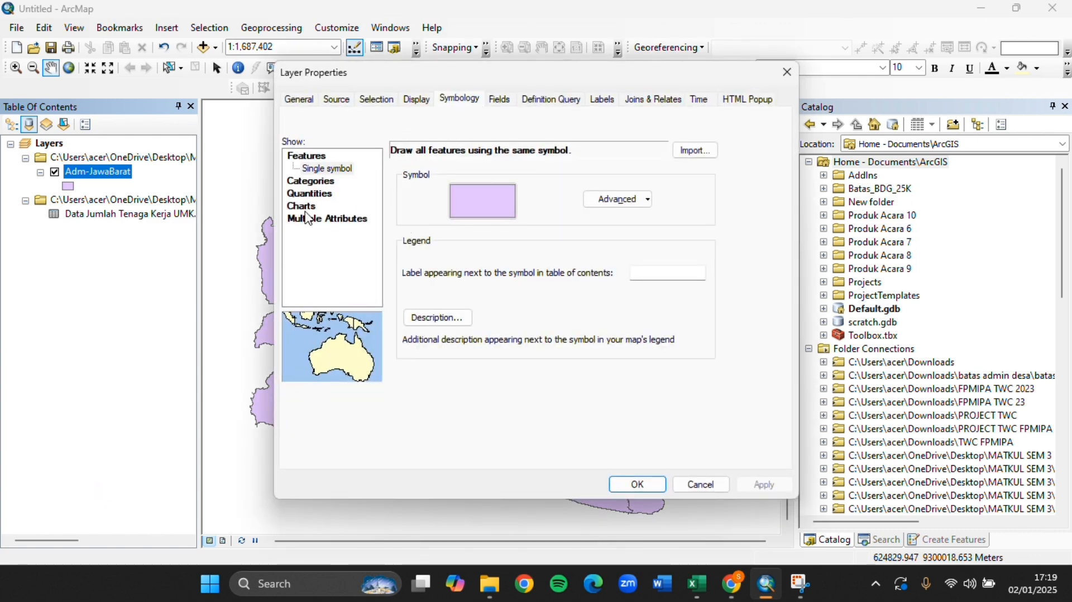
left_click(304, 208)
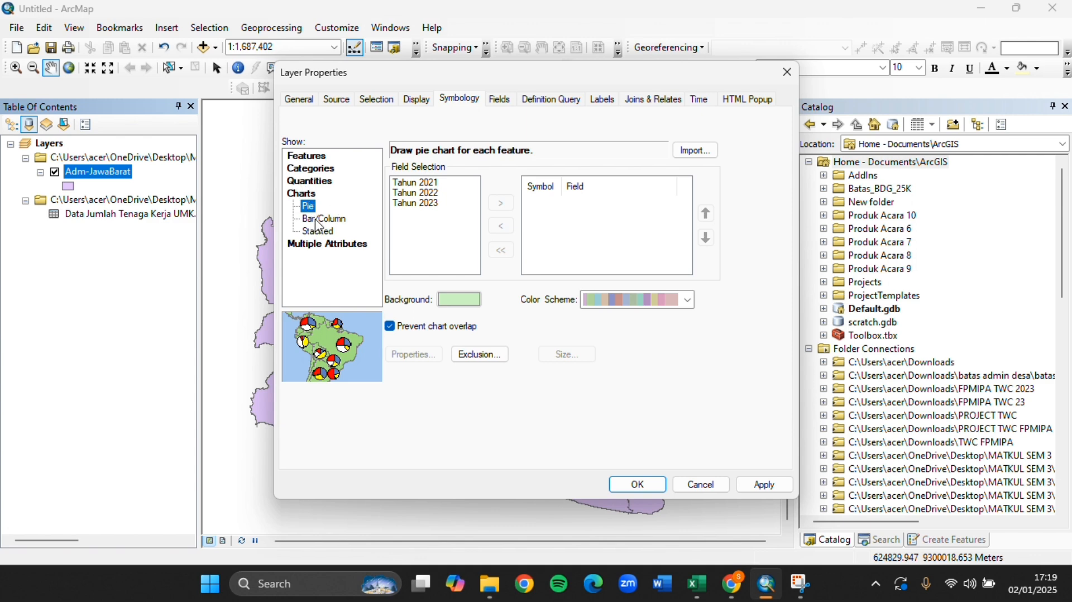
left_click(320, 223)
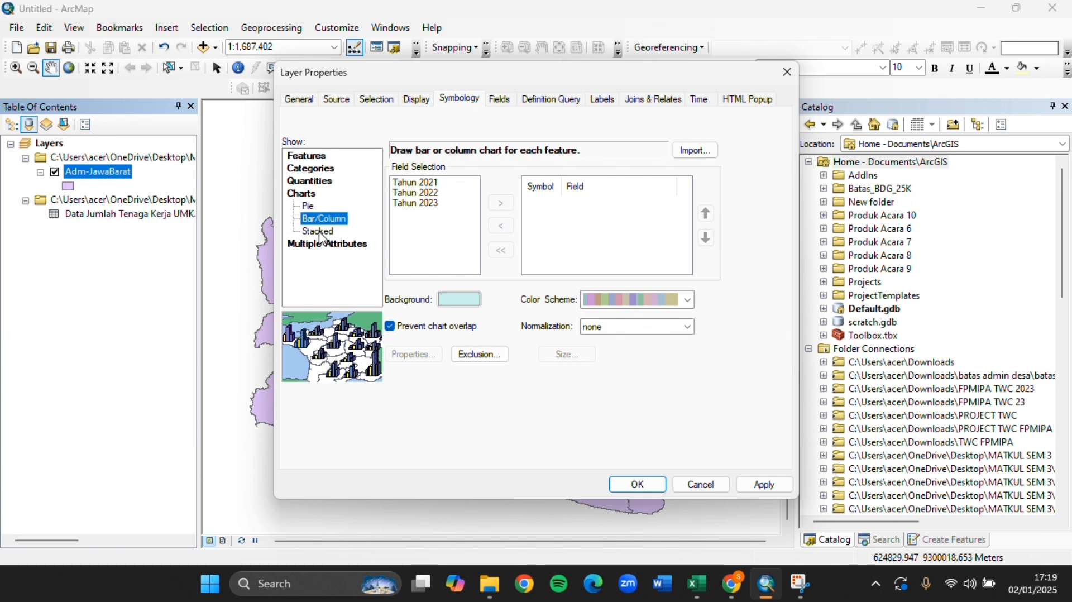
left_click(321, 233)
left_click(316, 222)
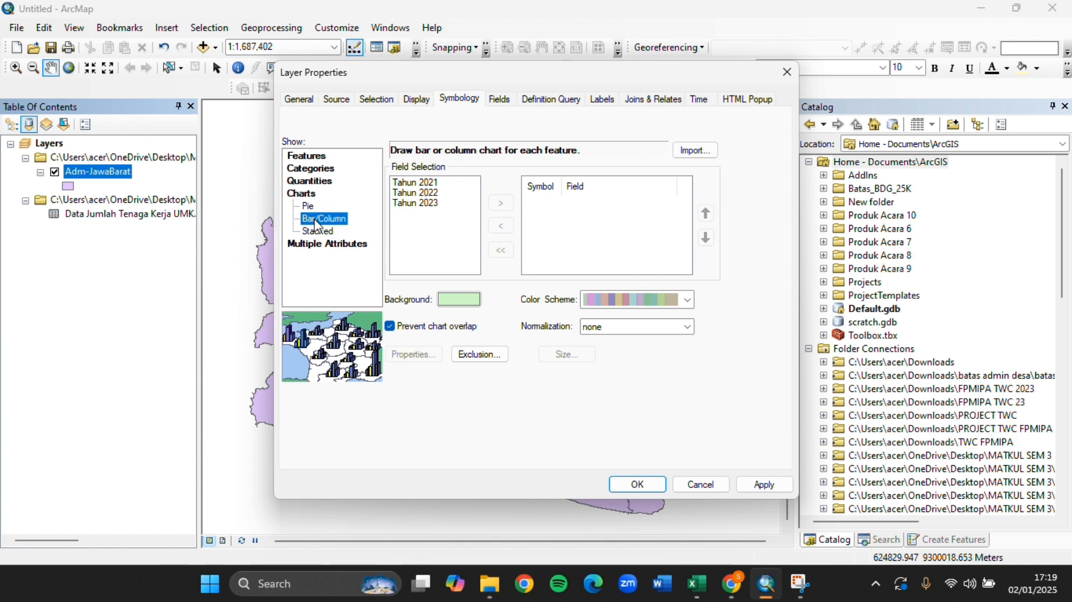
- Include the Tahun 2021, Tahun 2022 and Tahun 2023 fields in the bar/column chart
left_click(436, 184)
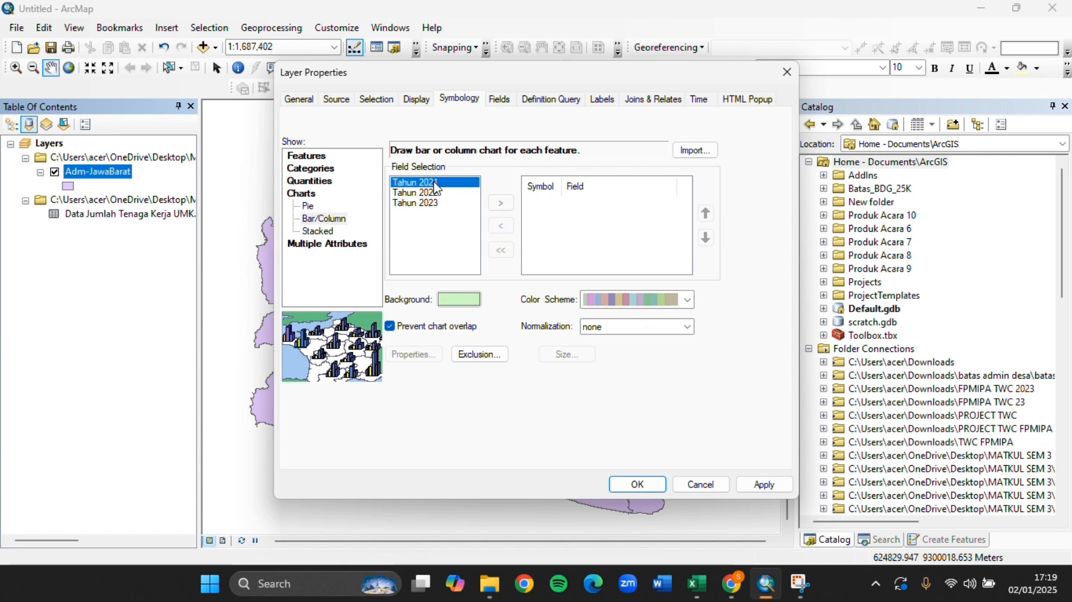
left_click(506, 207)
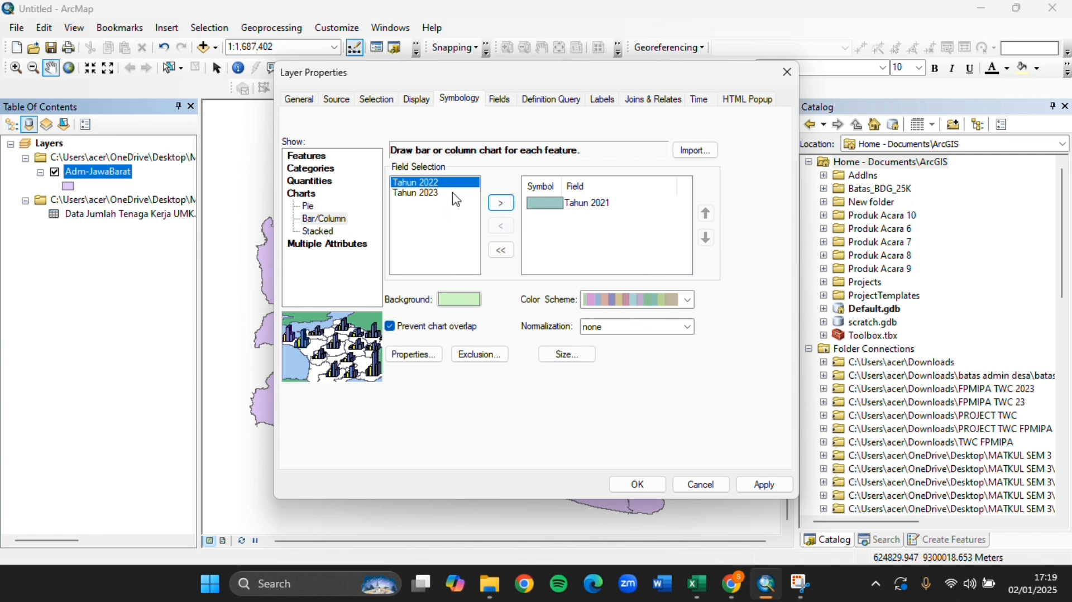
left_click(502, 205)
left_click(503, 206)
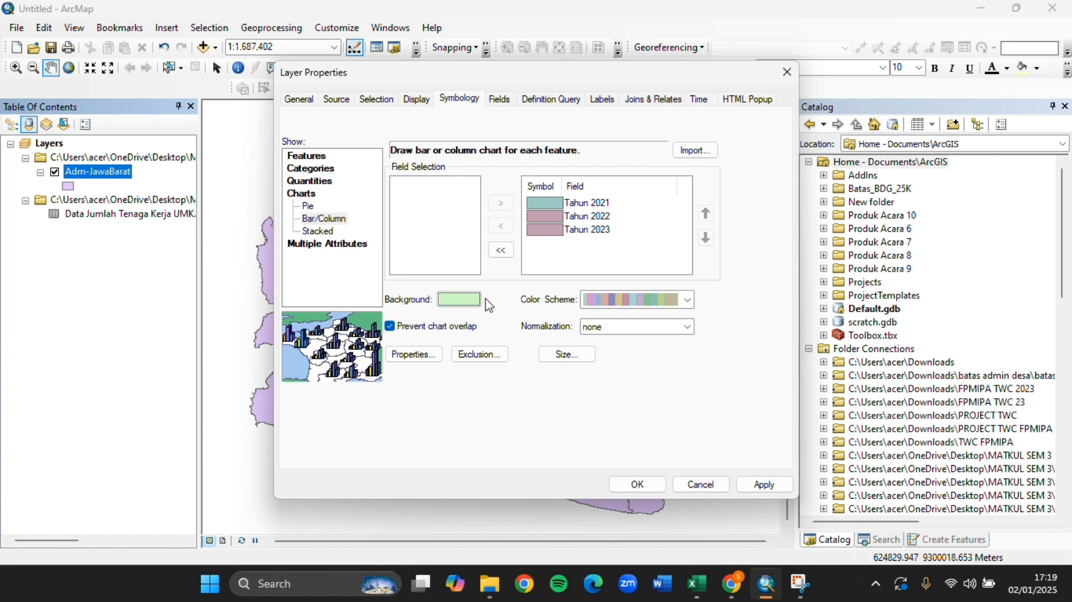
- Give the chart background a light yellow-green fill and apply the blue-yellow-red color scheme to the year fields
left_click(472, 303)
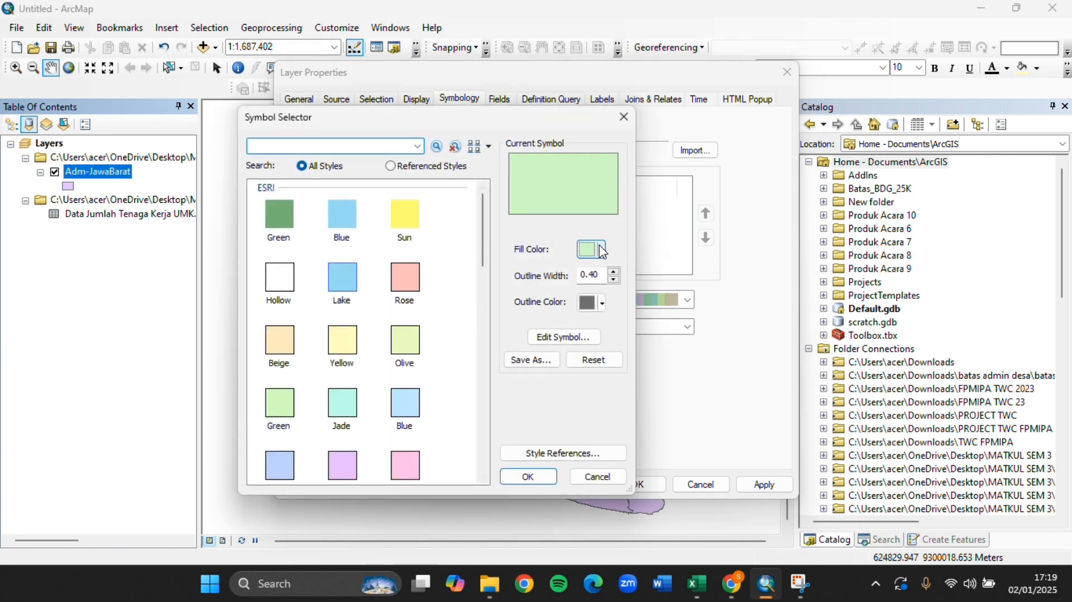
left_click(603, 251)
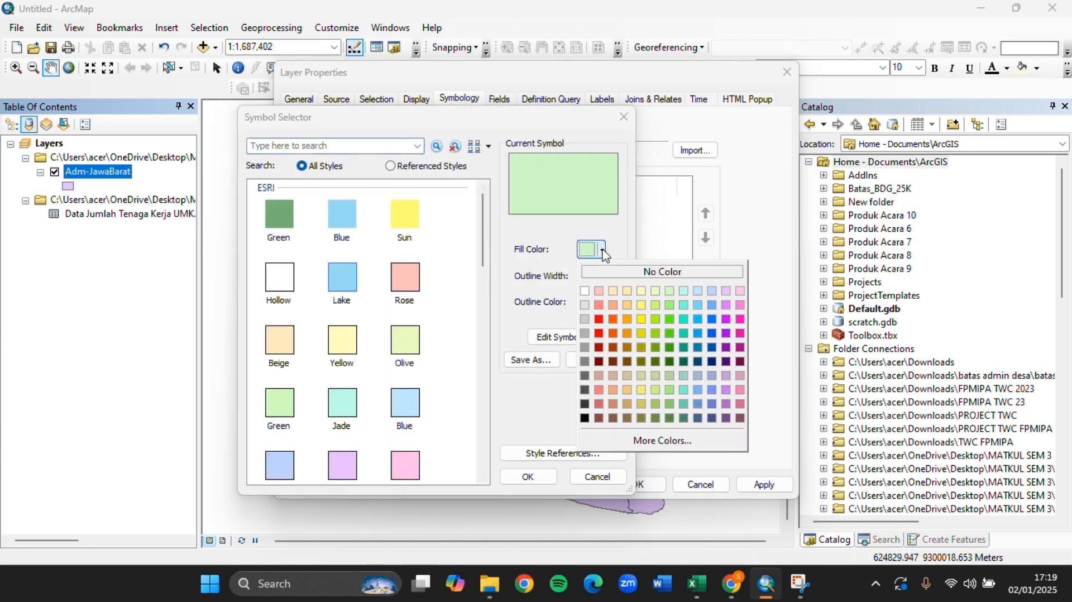
left_click(659, 303)
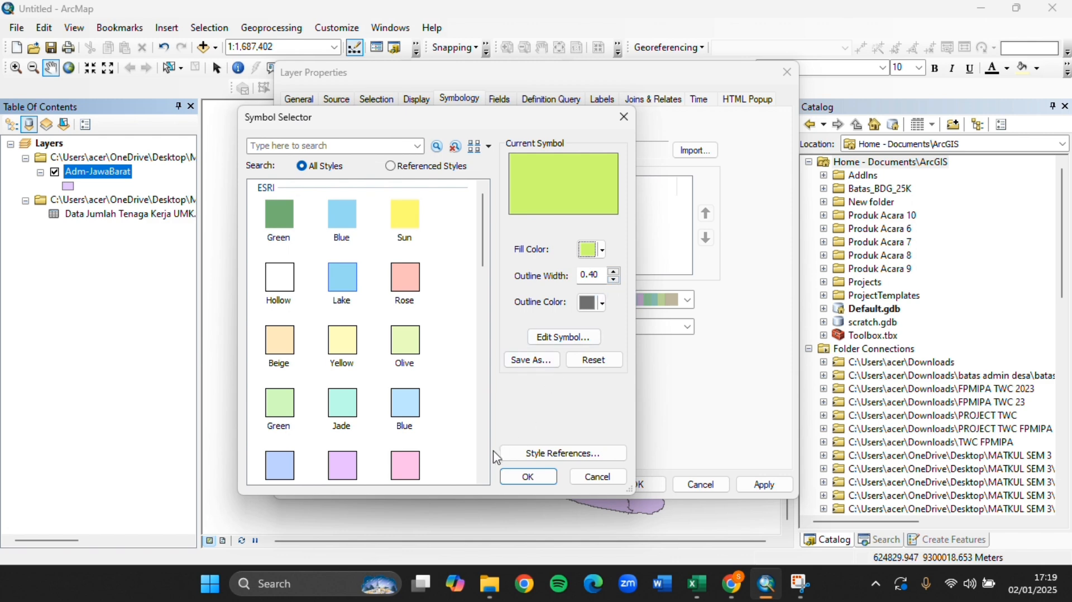
left_click(517, 476)
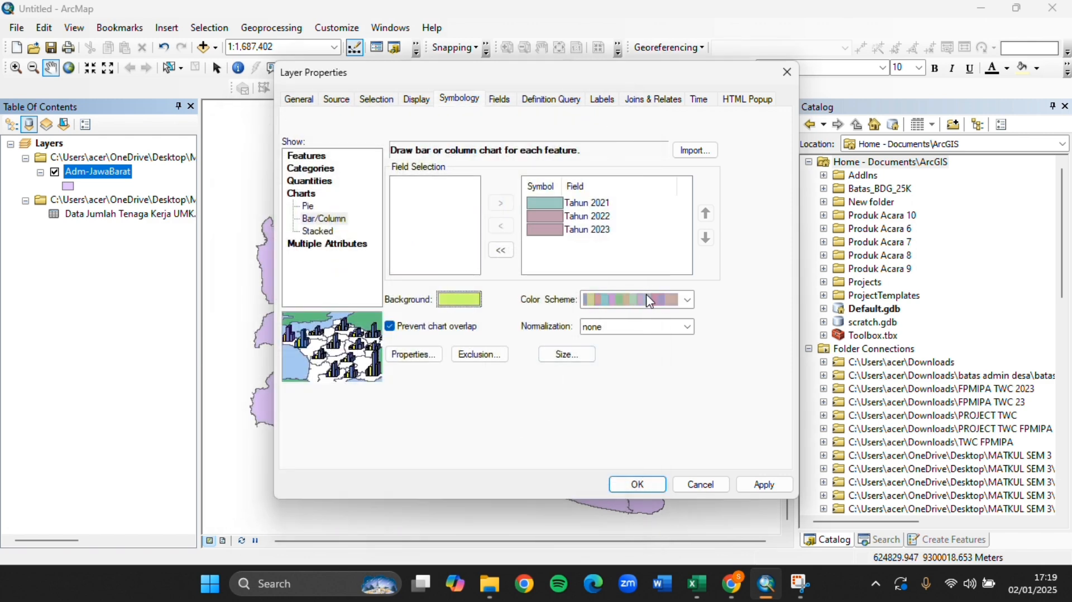
left_click(689, 301)
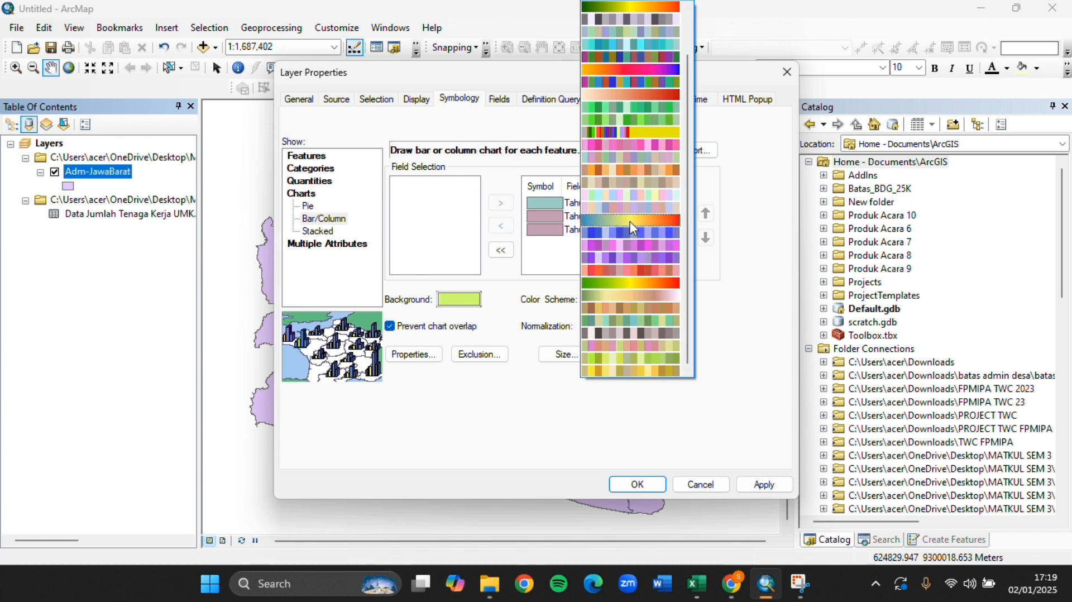
left_click(633, 221)
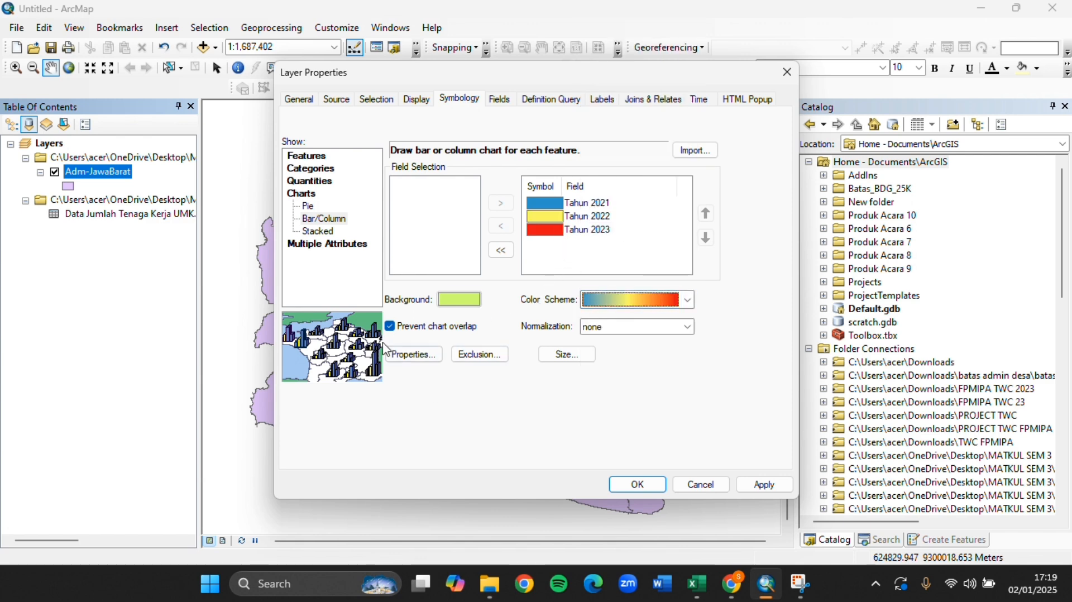
- Set the chart symbol's bar width to 6 points with Column orientation
left_click(414, 355)
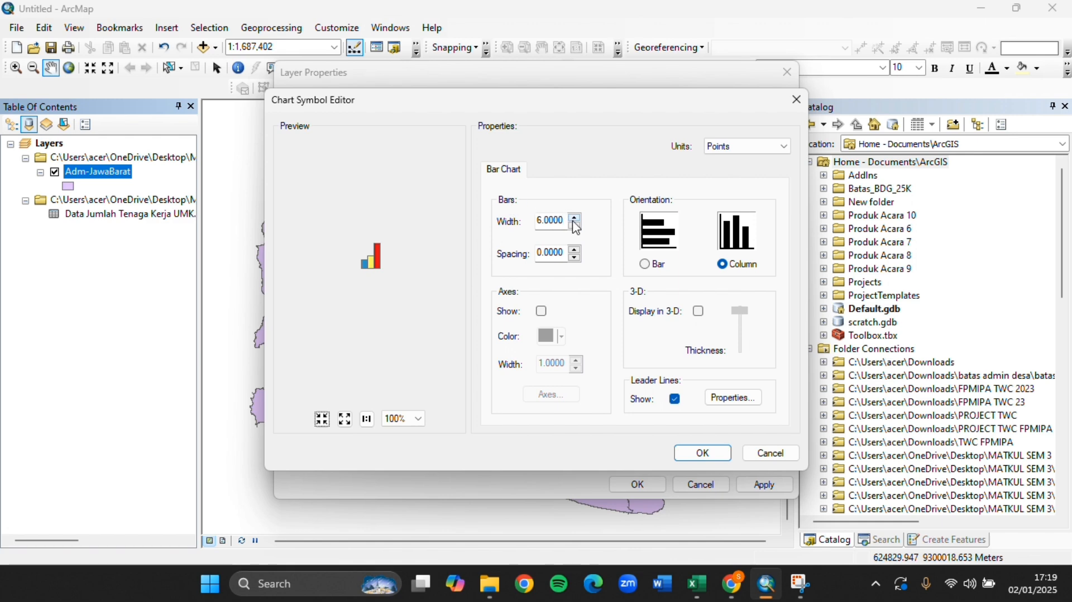
left_click(576, 227)
left_click(576, 218)
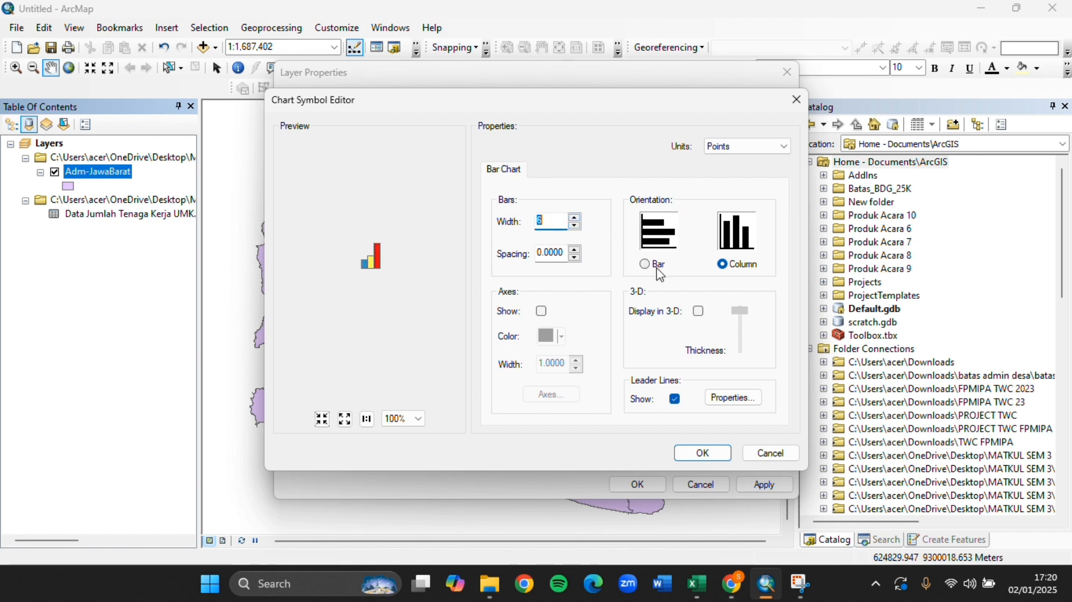
left_click(724, 265)
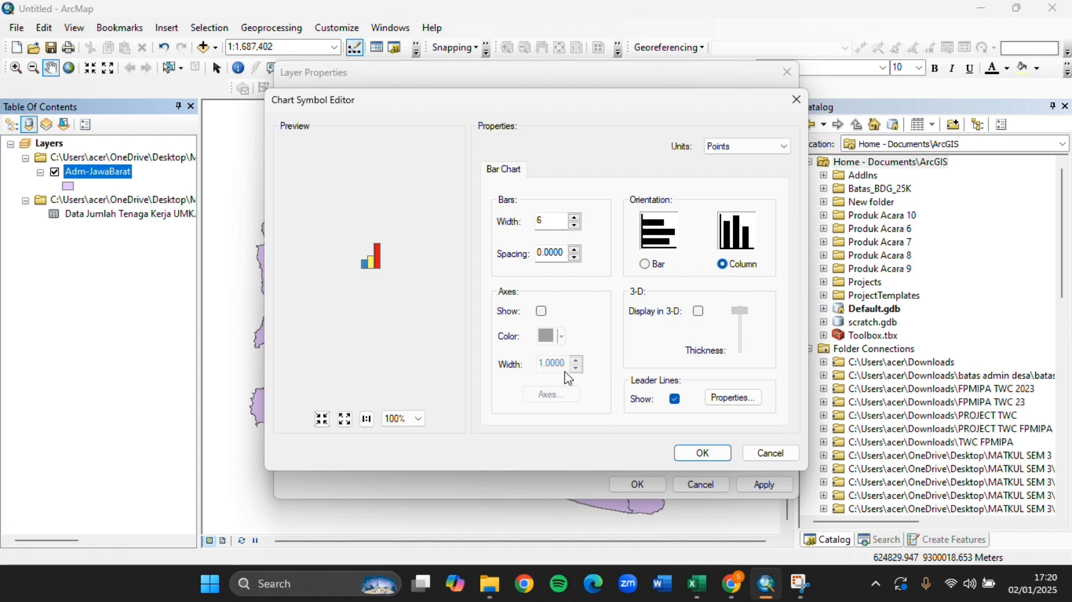
left_click(699, 452)
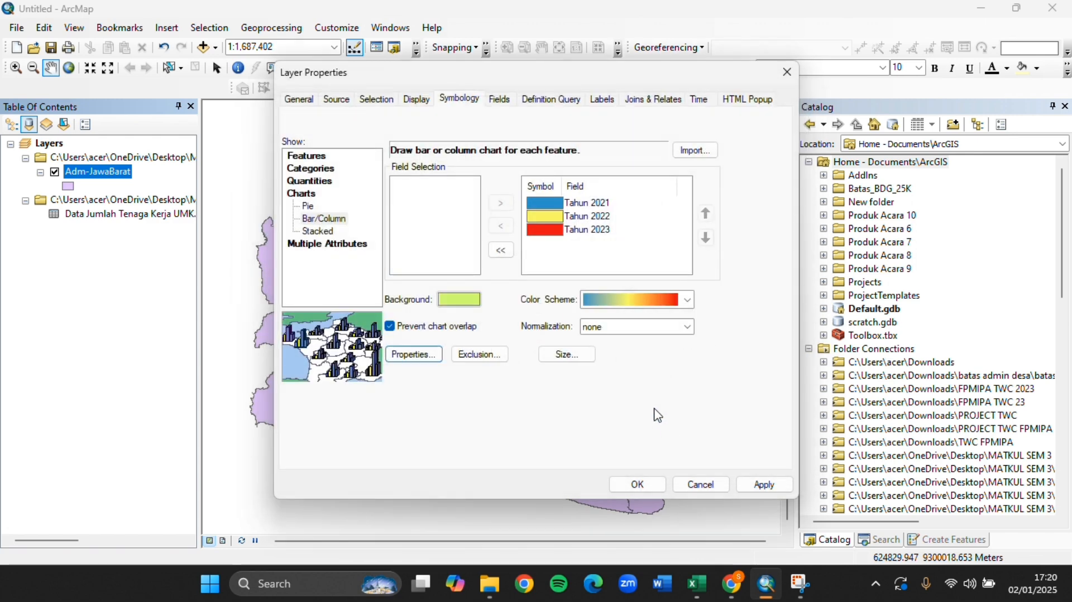
- Apply the bar/column chart symbology to the Adm-JawaBarat layer and close its layer properties
left_click(766, 485)
left_click(637, 486)
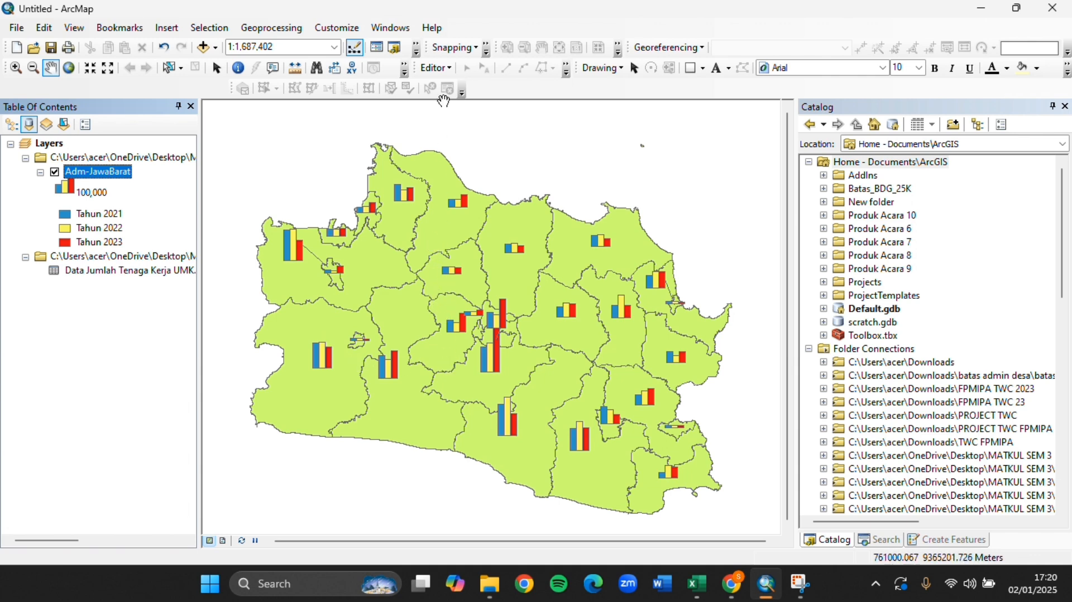
left_click(453, 29)
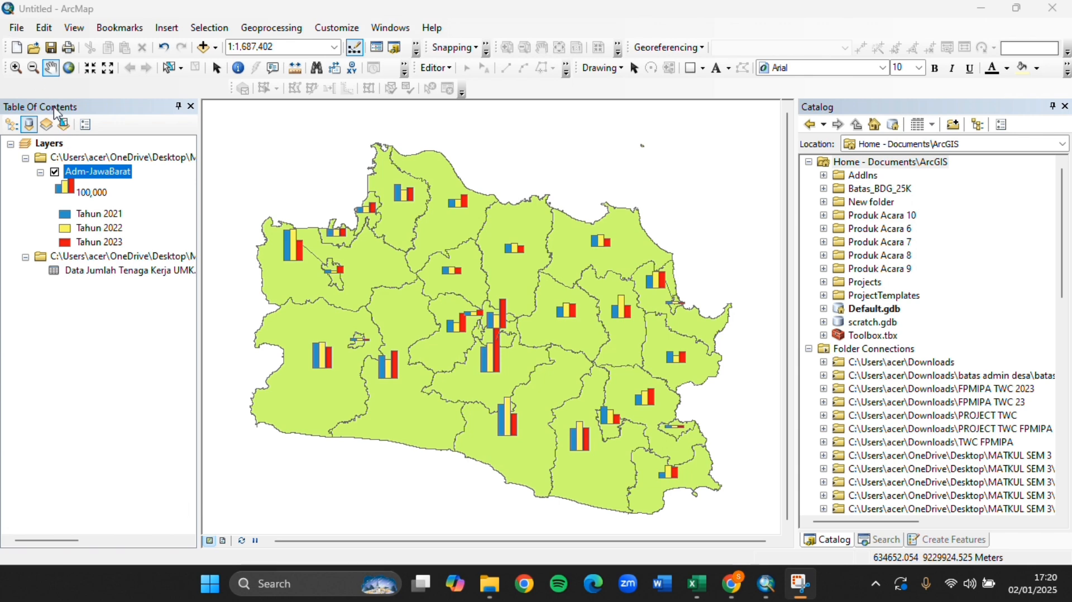
- Set the map's page and print setup to A3 paper in Landscape orientation
left_click(16, 28)
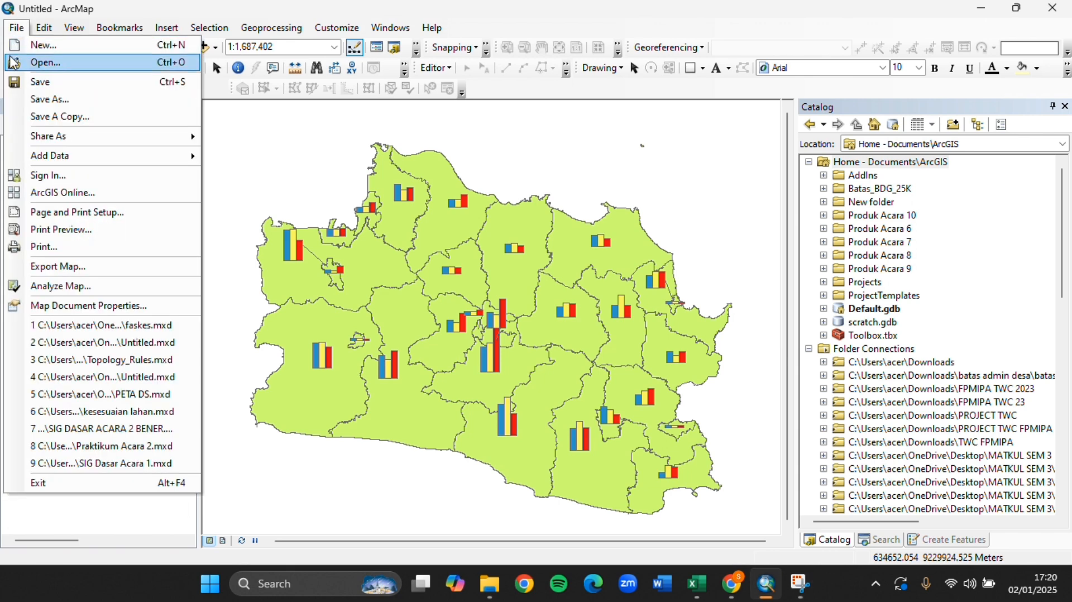
left_click(51, 215)
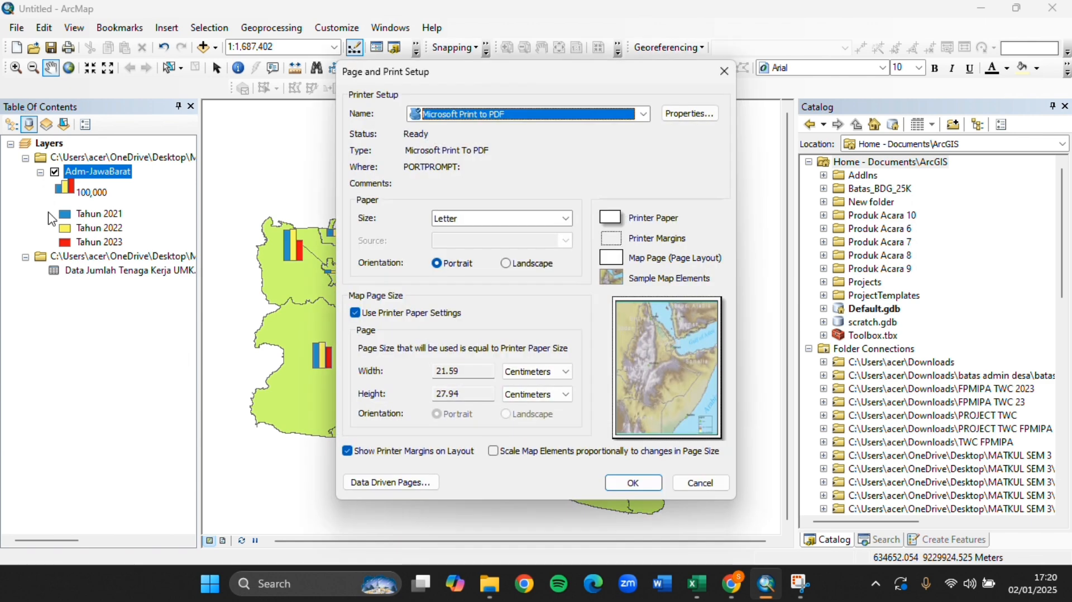
left_click(467, 219)
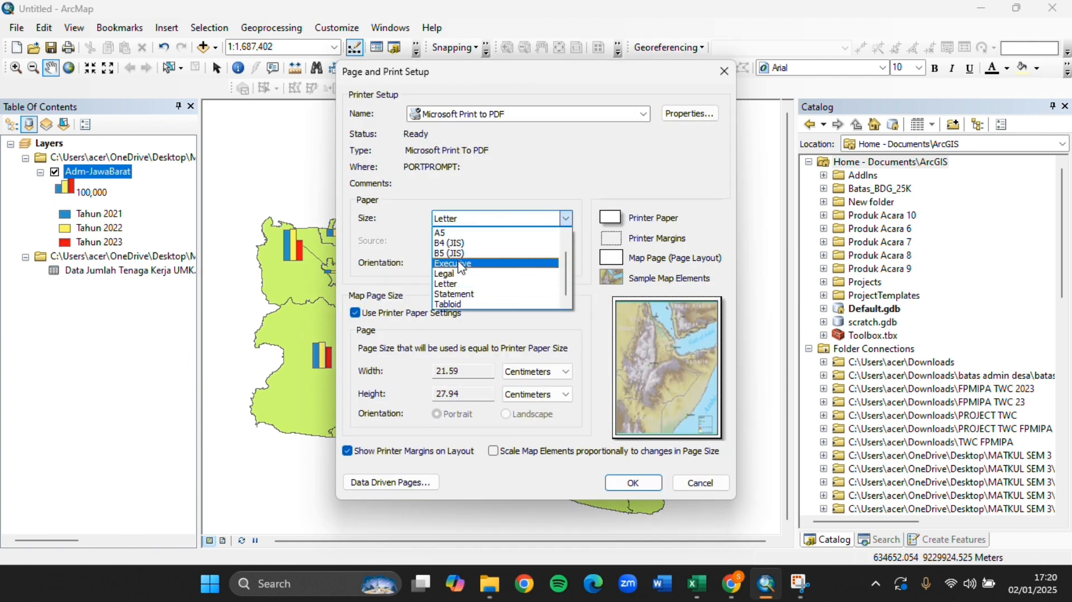
scroll(461, 267, "up", 2)
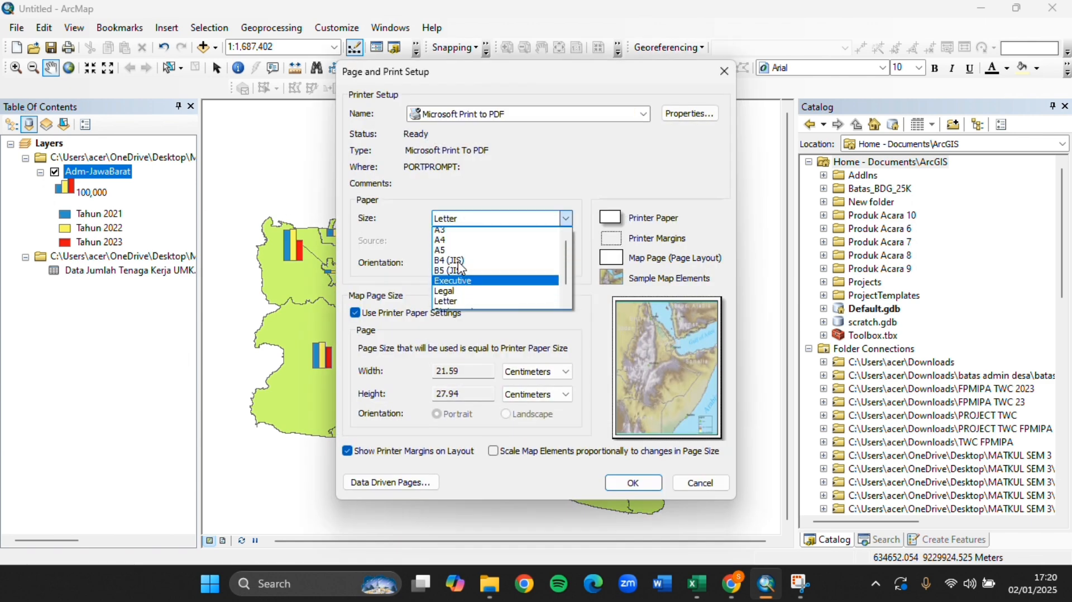
left_click(450, 234)
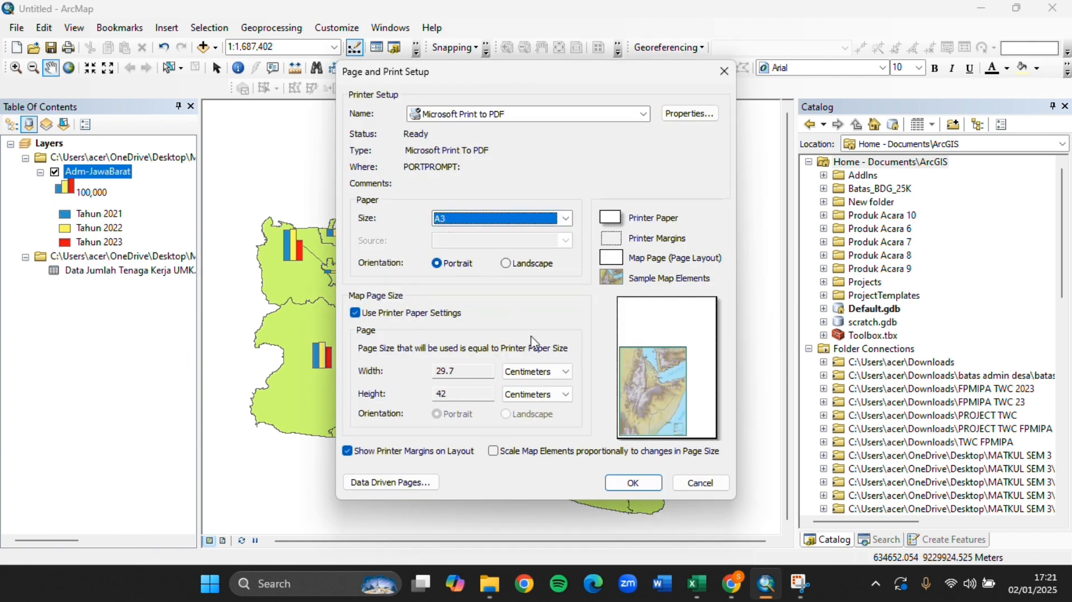
left_click(507, 264)
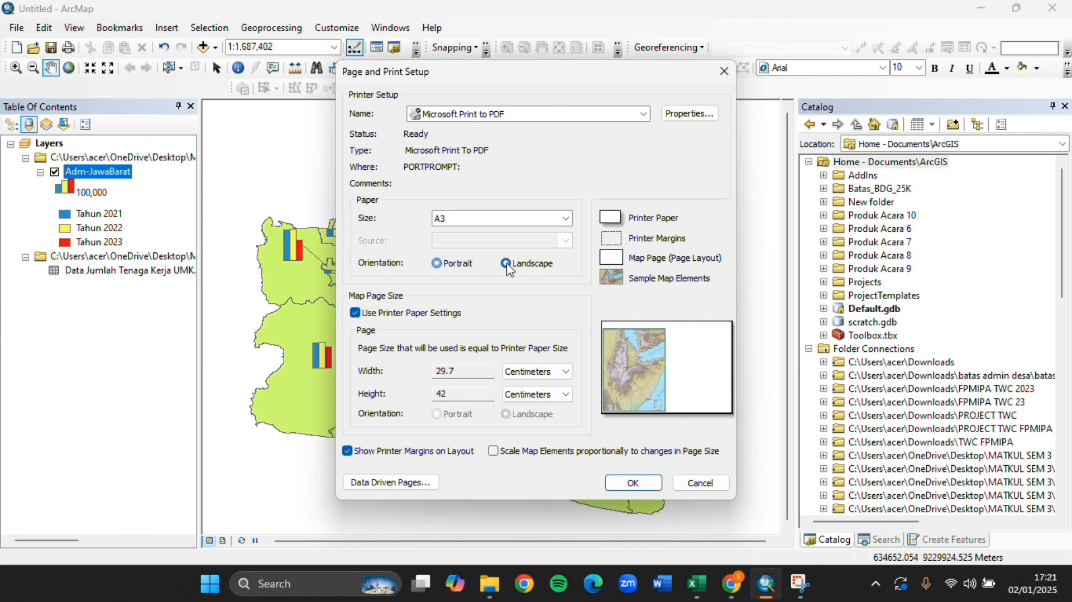
left_click(620, 484)
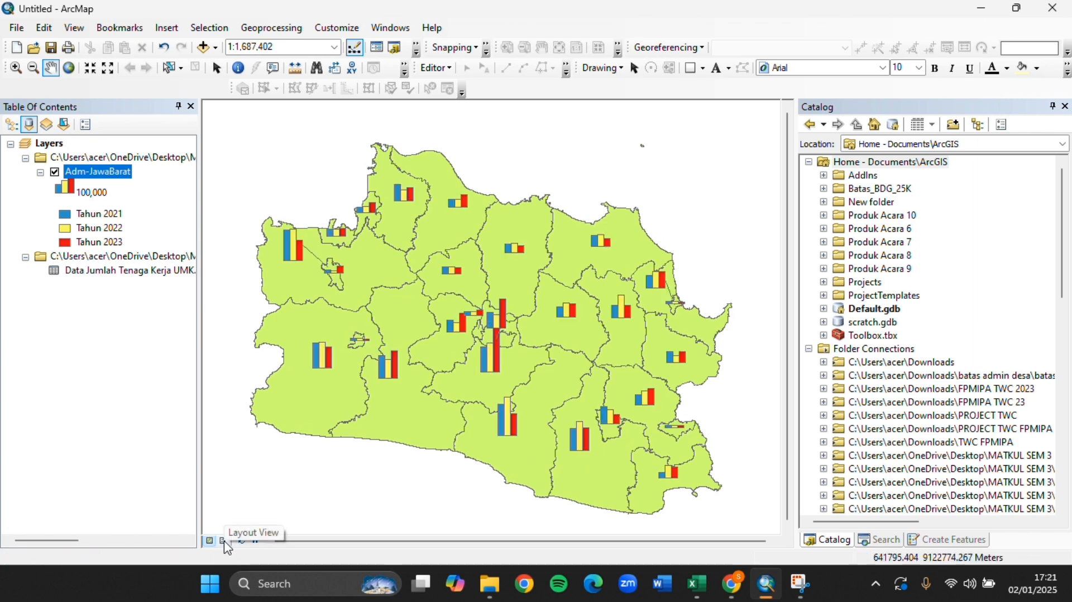
- Switch to the layout view and widen the map's data frame into the empty part of the page
left_click(224, 541)
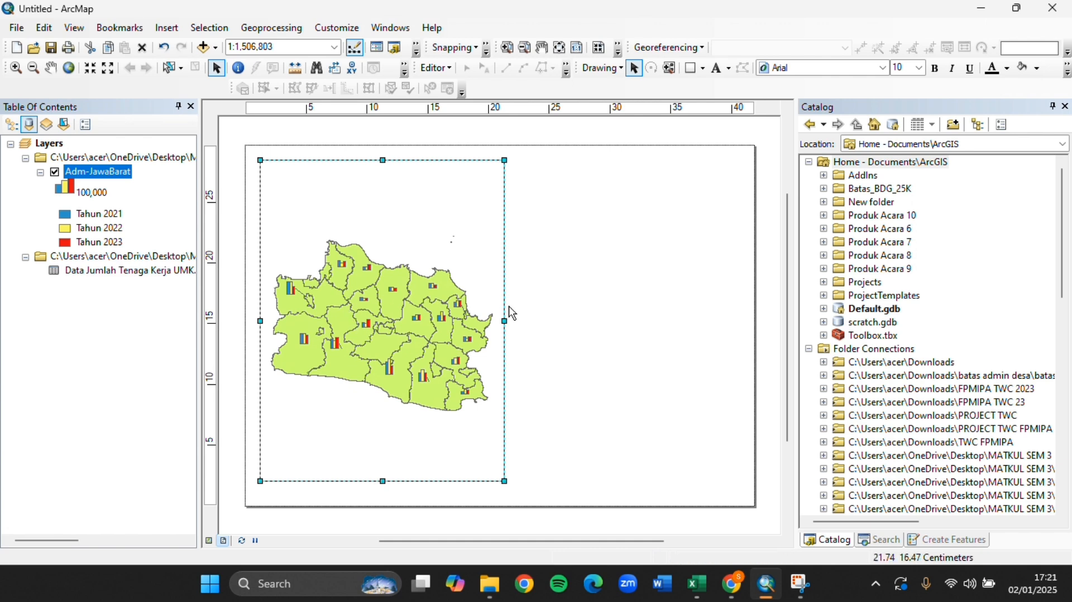
left_click_drag(505, 321, 560, 329)
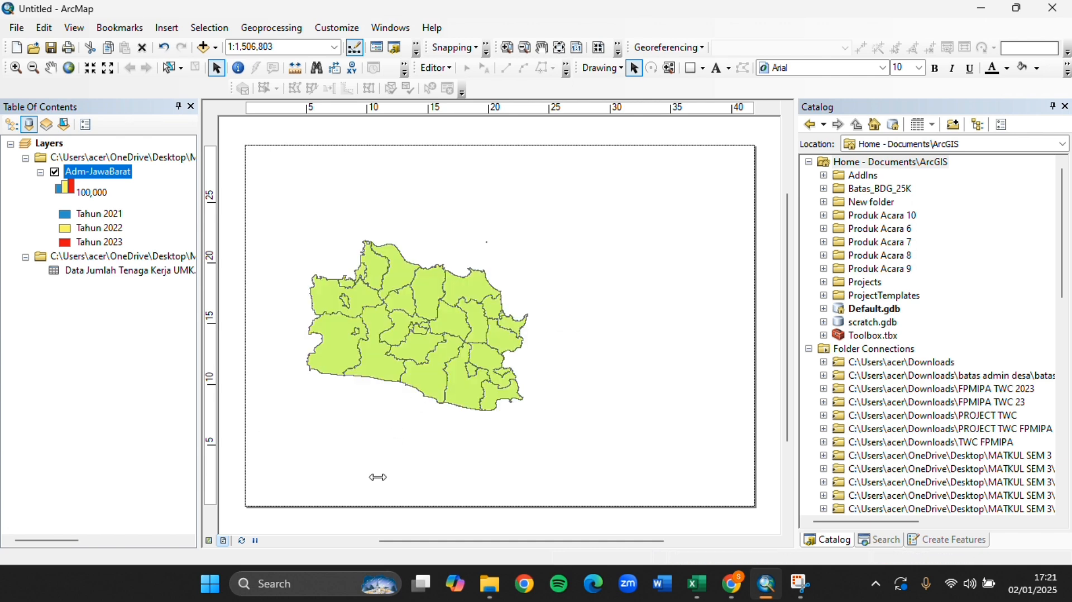